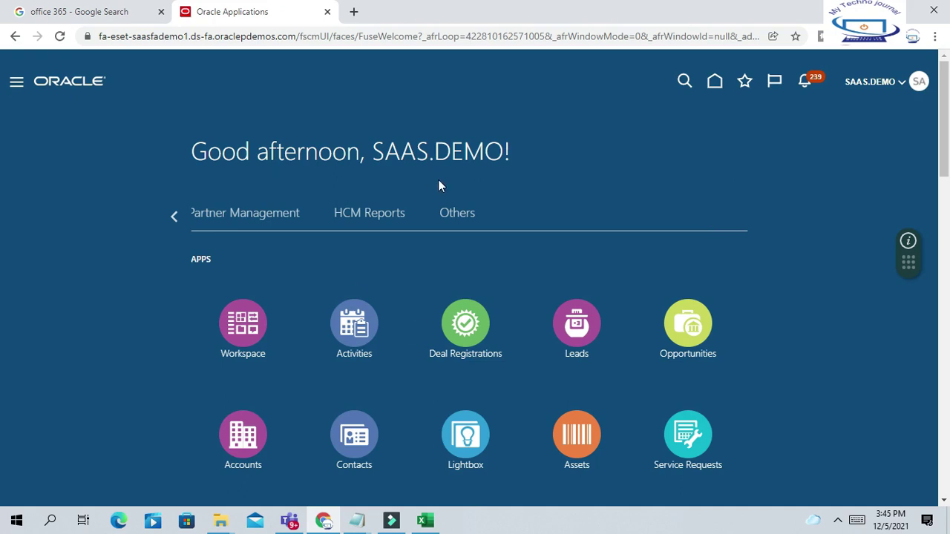
Step: Switch to the Interview workbook in Excel, widen column A slightly and select the scenario text in cell A6
left_click(435, 522)
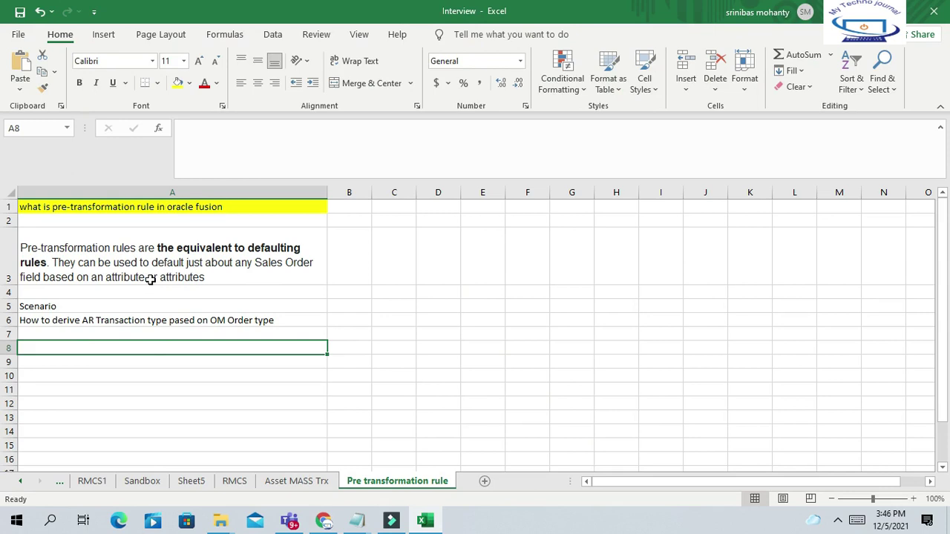
left_click_drag(327, 192, 342, 192)
left_click(120, 319)
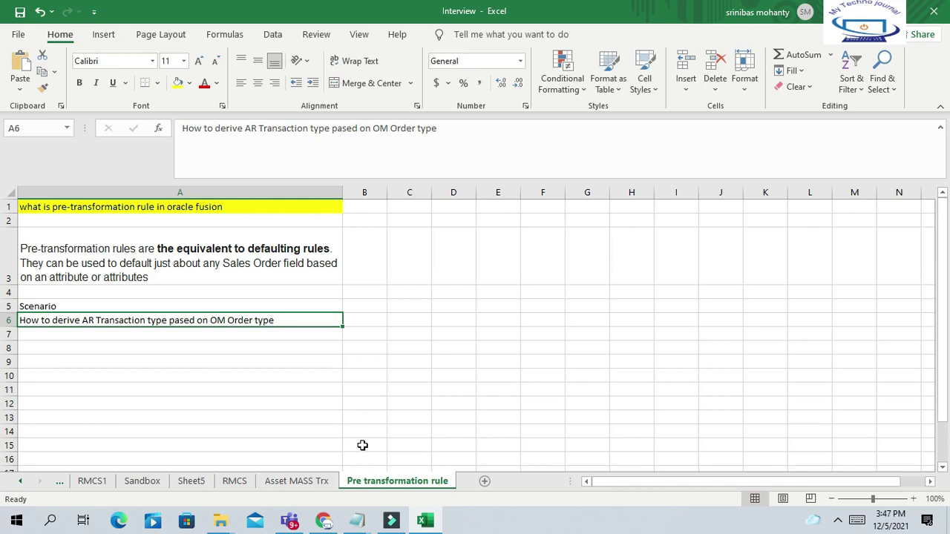
Step: Switch back to Oracle Applications in the browser and open Setup and Maintenance
left_click(324, 522)
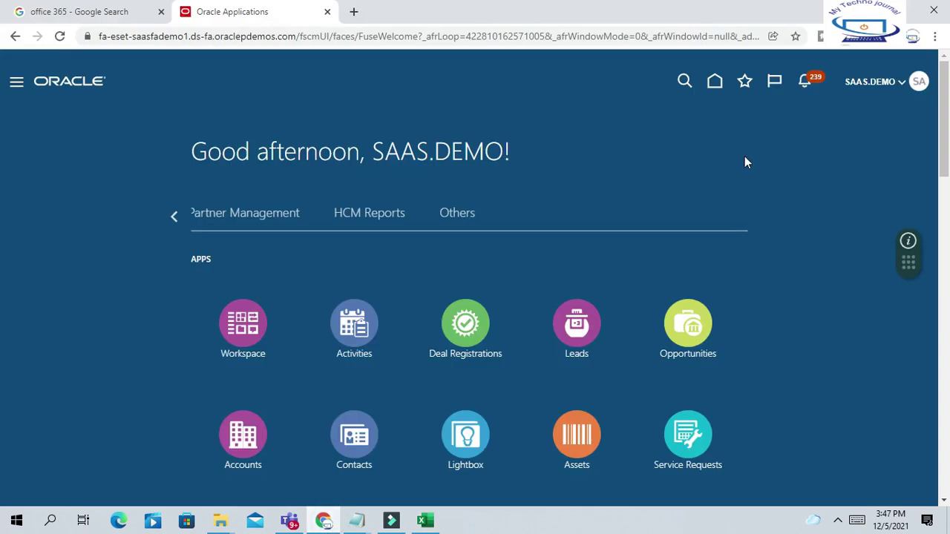
left_click(907, 82)
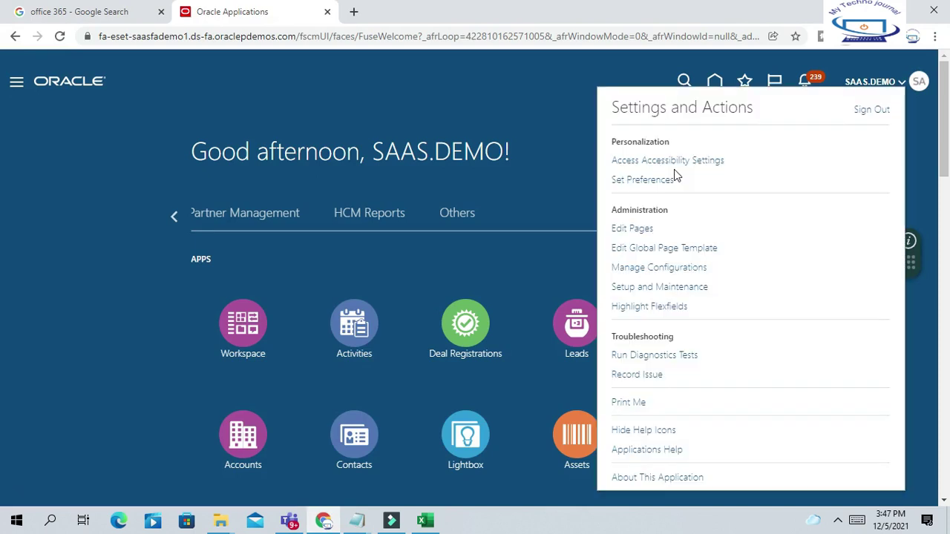
left_click(665, 289)
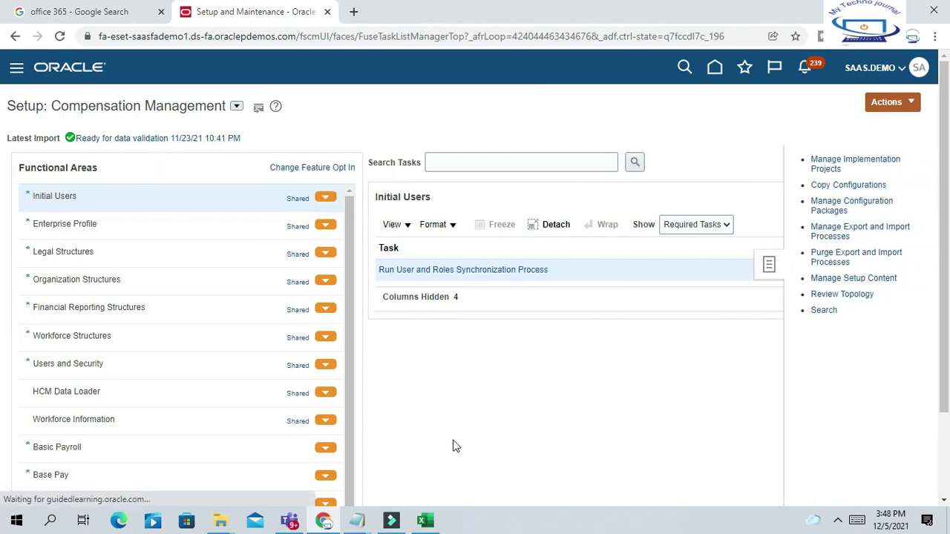
Step: Search the setup tasks for "Manage%Tran%Type%"
left_click(822, 311)
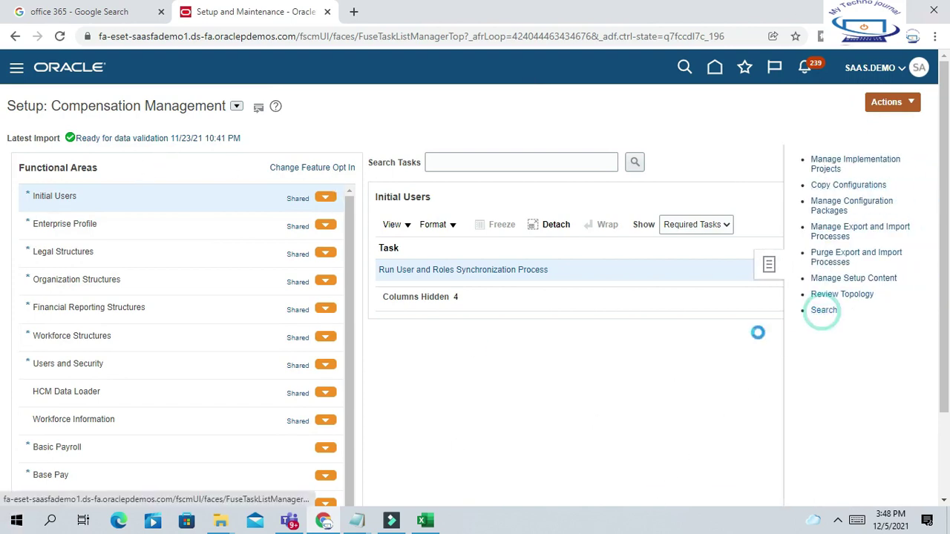
left_click(244, 161)
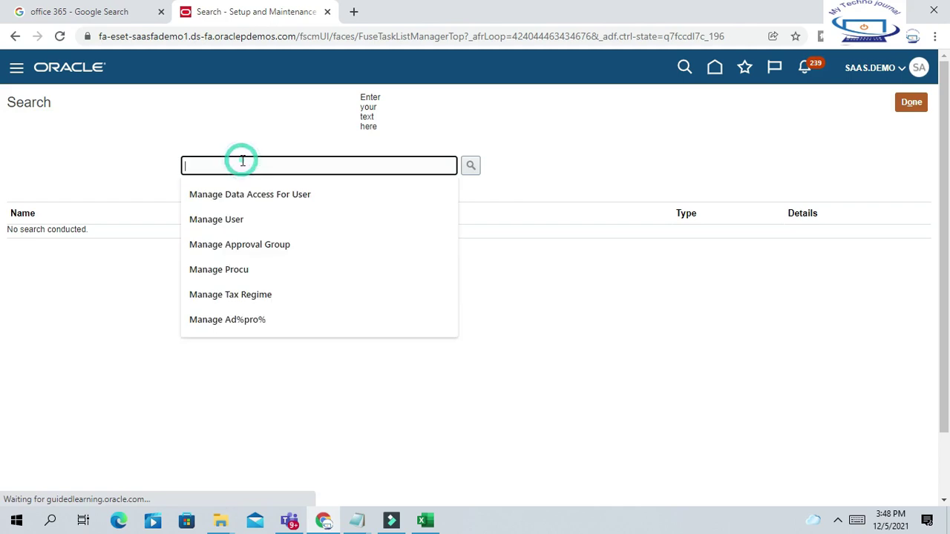
type("Manage%Tran%Type%")
key("Return")
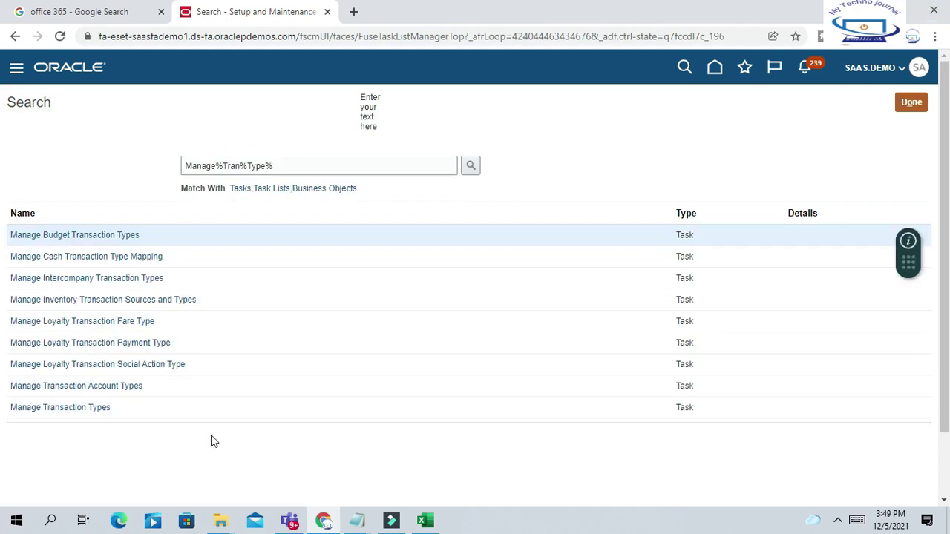
Step: Open the Manage Transaction Types task, start creating a new transaction type and look over its form
left_click(92, 410)
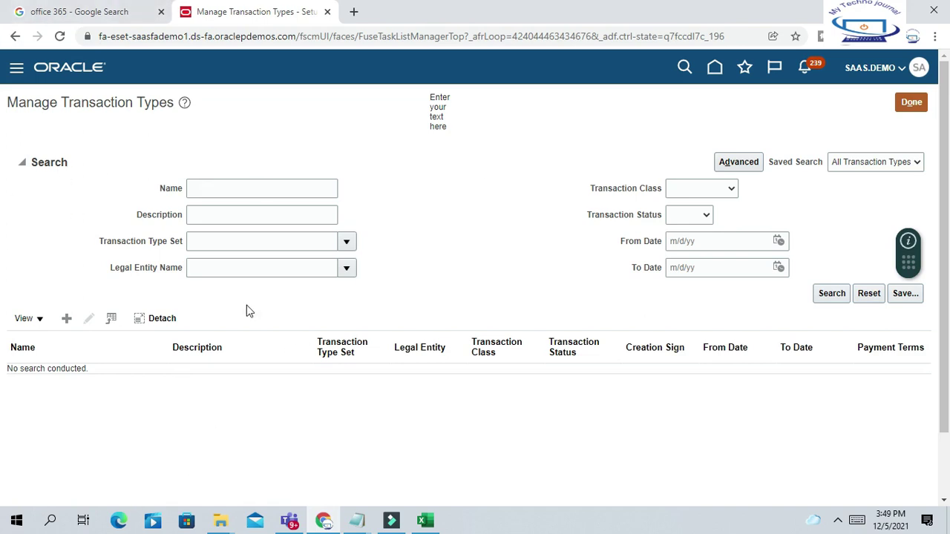
left_click(66, 318)
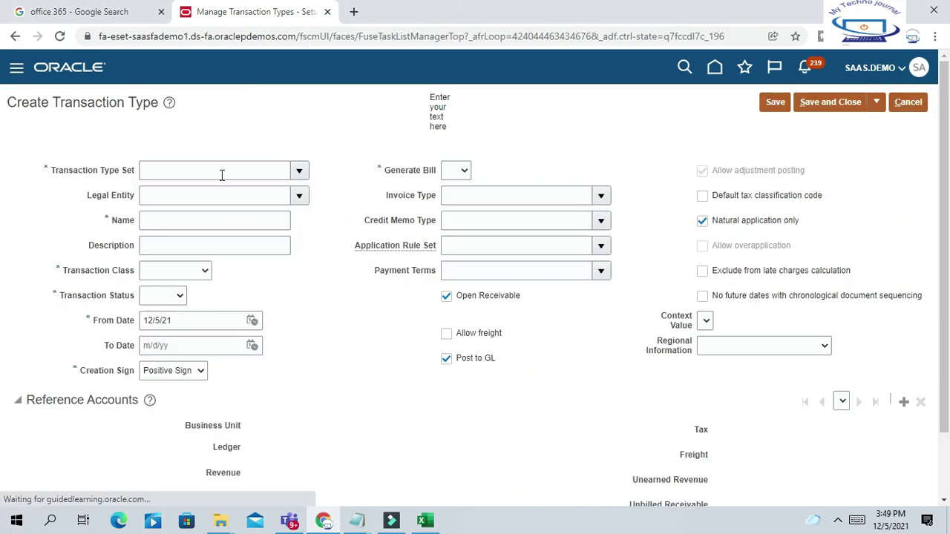
scroll(361, 315, "down", 1)
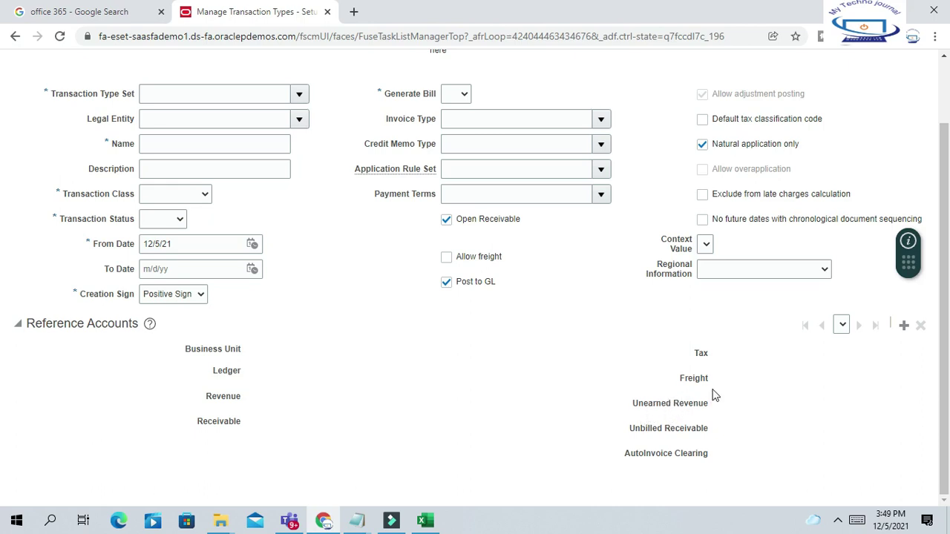
scroll(713, 394, "up", 2)
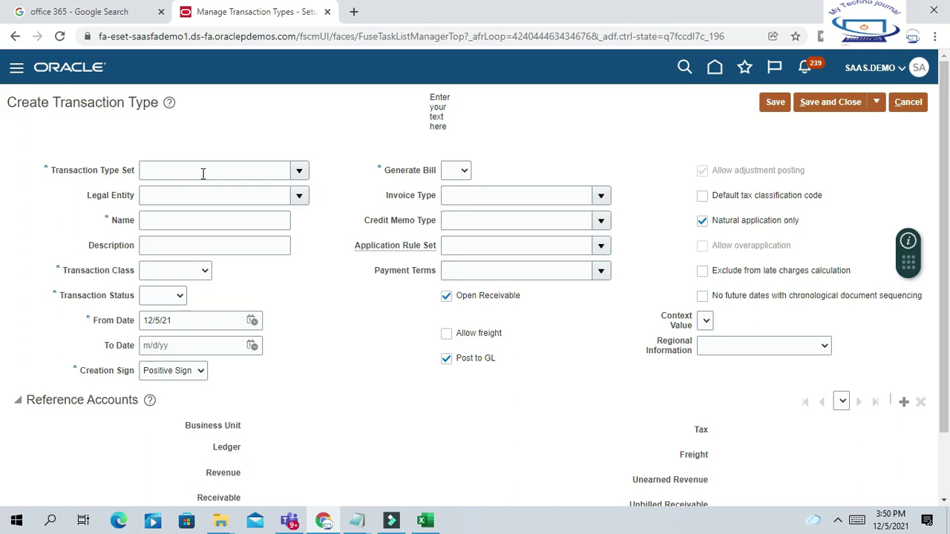
left_click(227, 170)
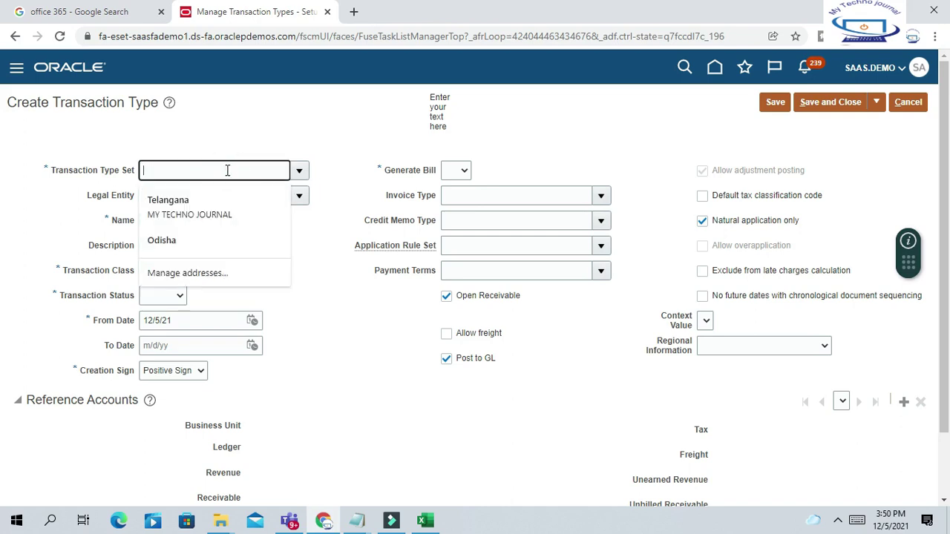
left_click(838, 521)
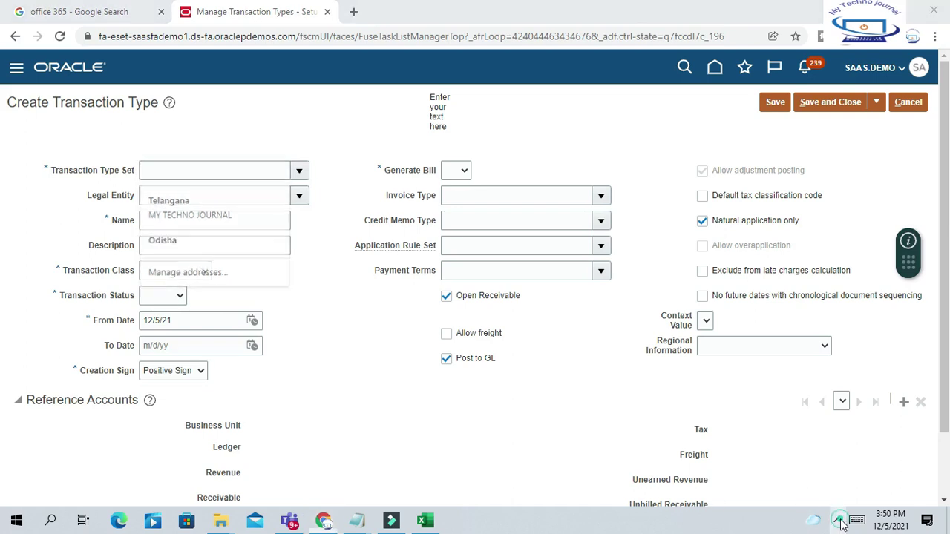
left_click(838, 522)
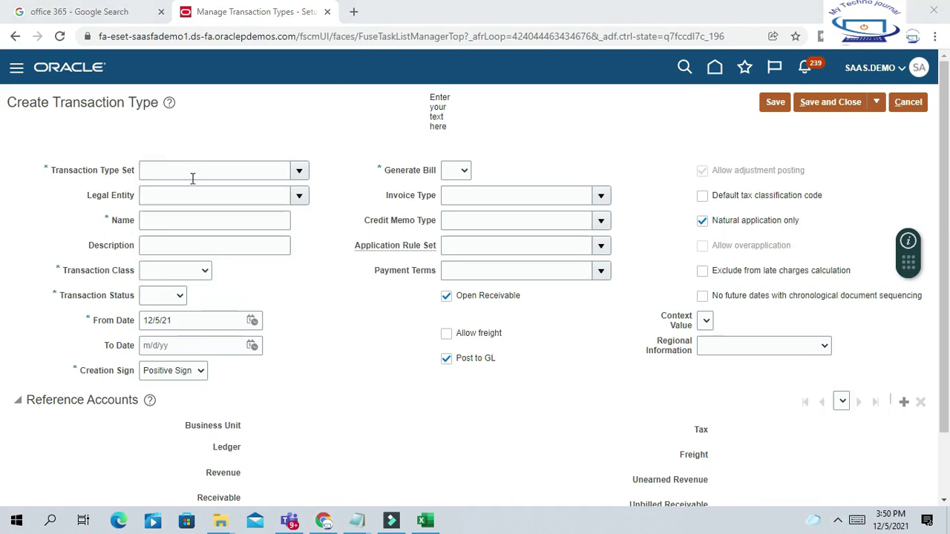
left_click(220, 196)
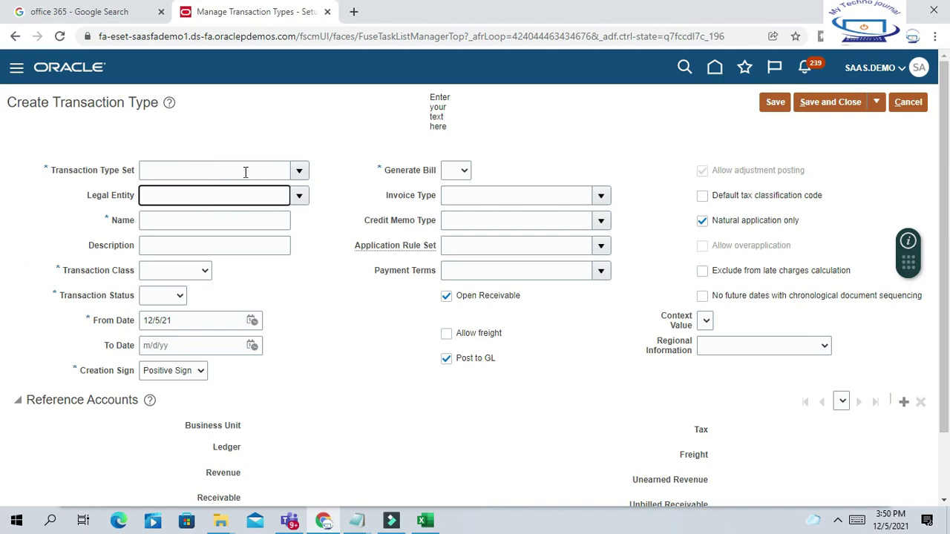
Step: Search the reference data set codes for "Comm" and choose Common Set (code COMMON) as the transaction type set
left_click(245, 172)
left_click(299, 171)
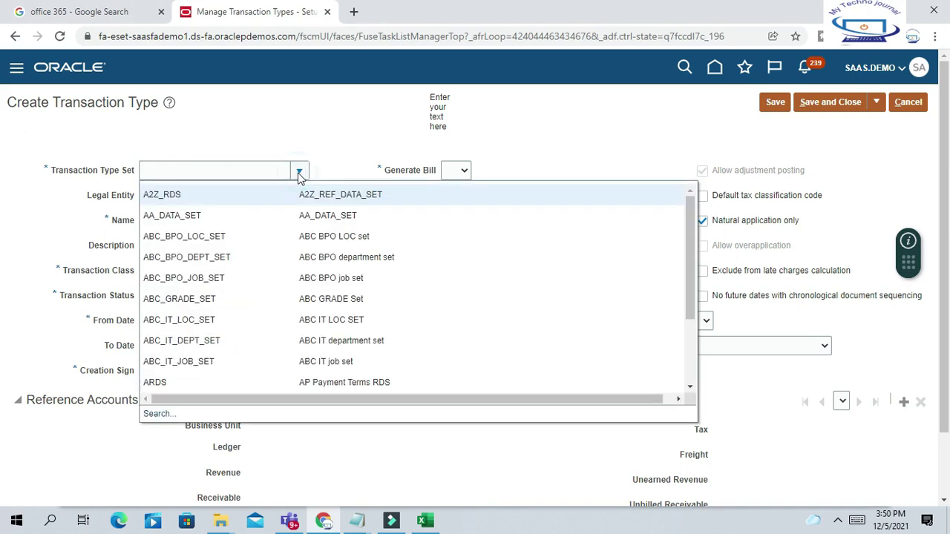
left_click(157, 414)
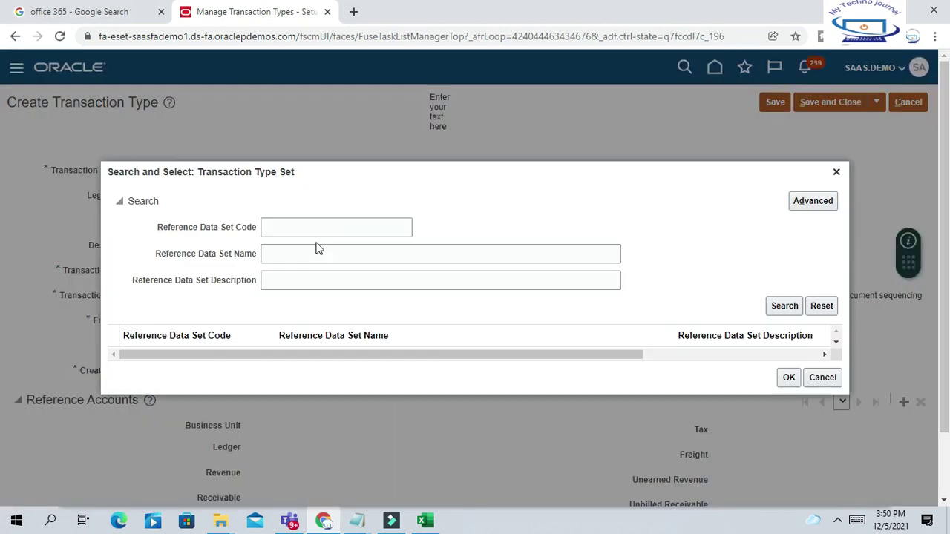
left_click(317, 219)
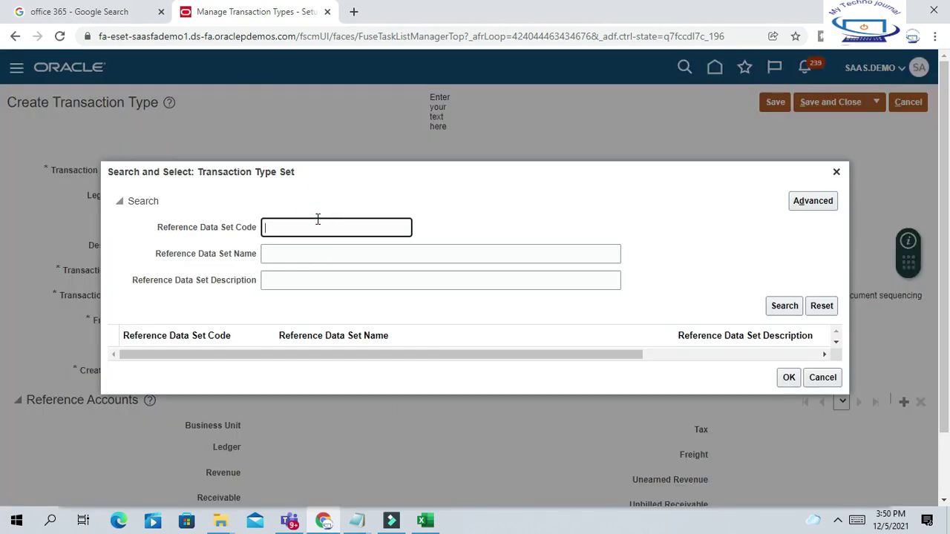
type("Comm")
left_click(784, 304)
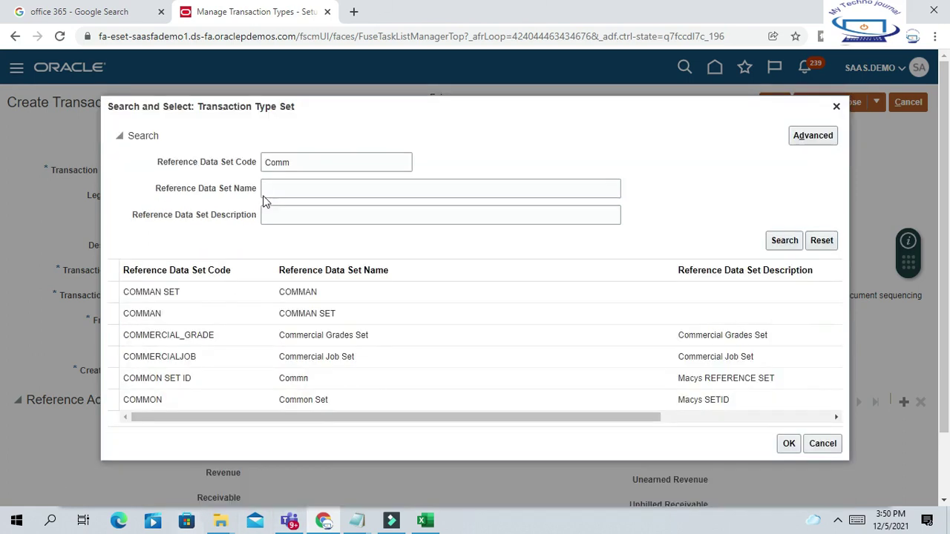
left_click(305, 399)
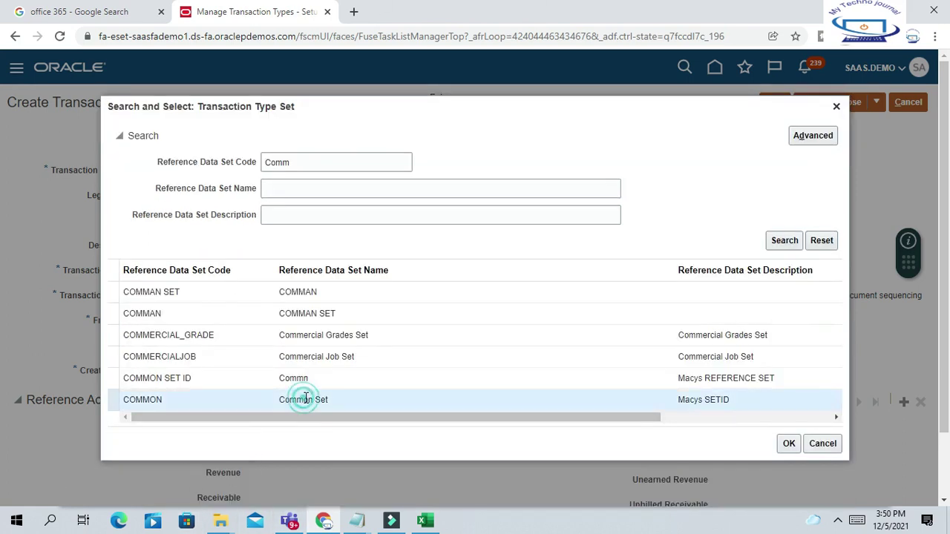
left_click(789, 444)
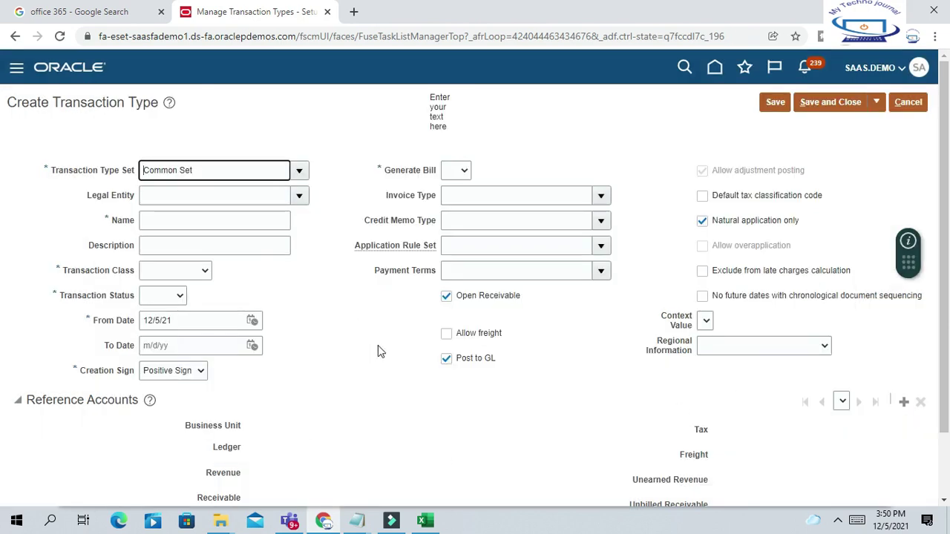
Step: Name the new transaction type Sri-Domestic-Sales
left_click(182, 219)
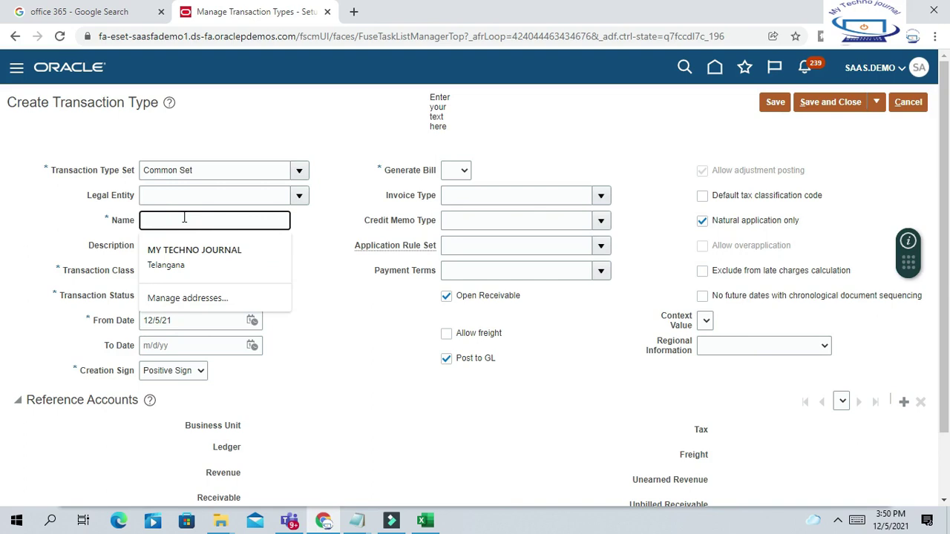
type("D")
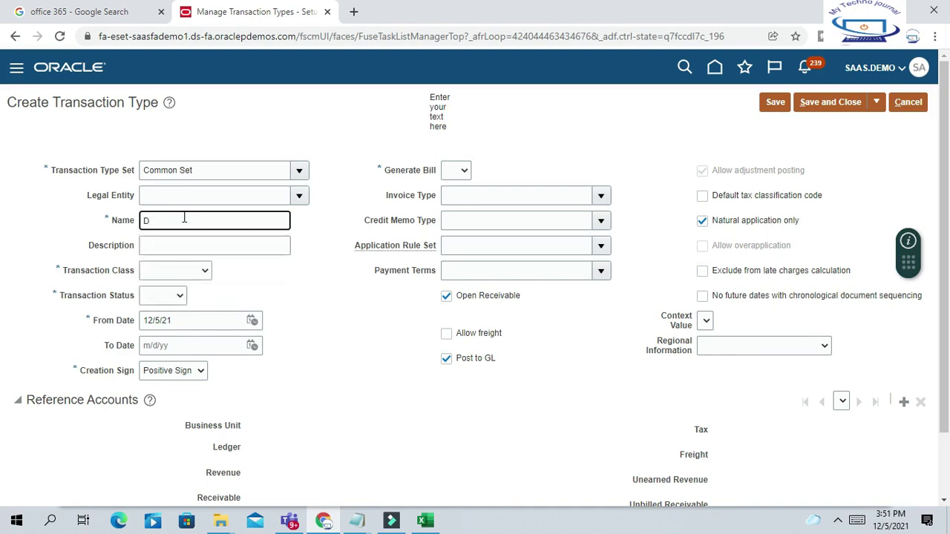
type("Sr")
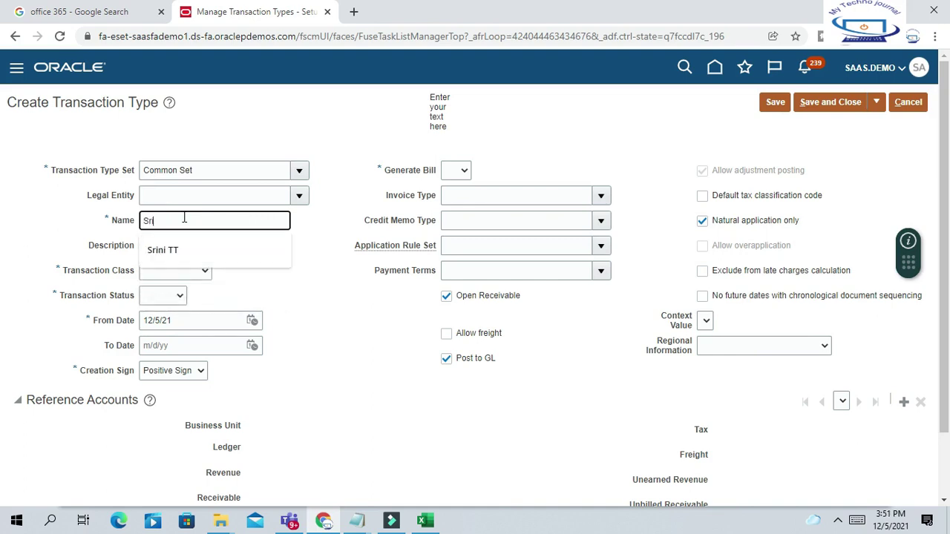
type("i-Domes")
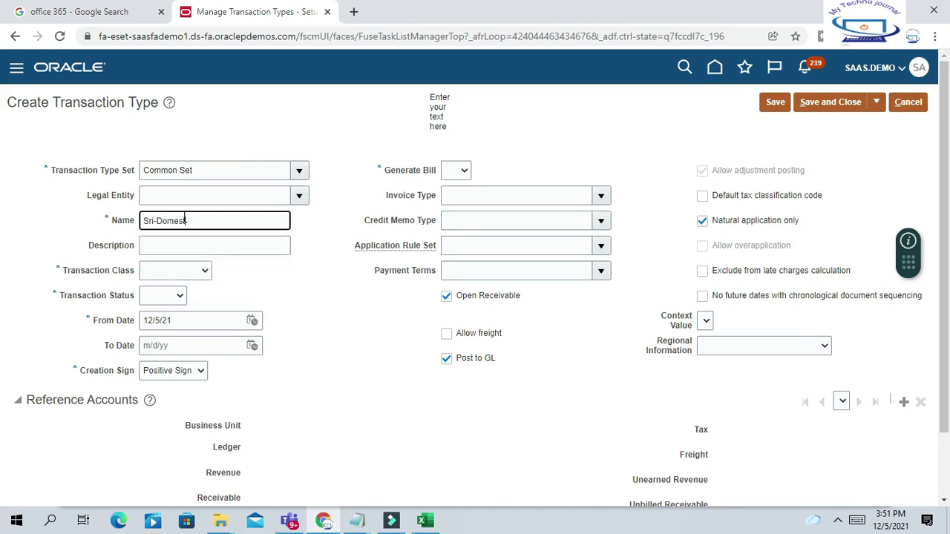
type("tic-Sales")
Step: Copy the transaction type's name, Sri-Domestic-Sales, into its description
triple_click(227, 219)
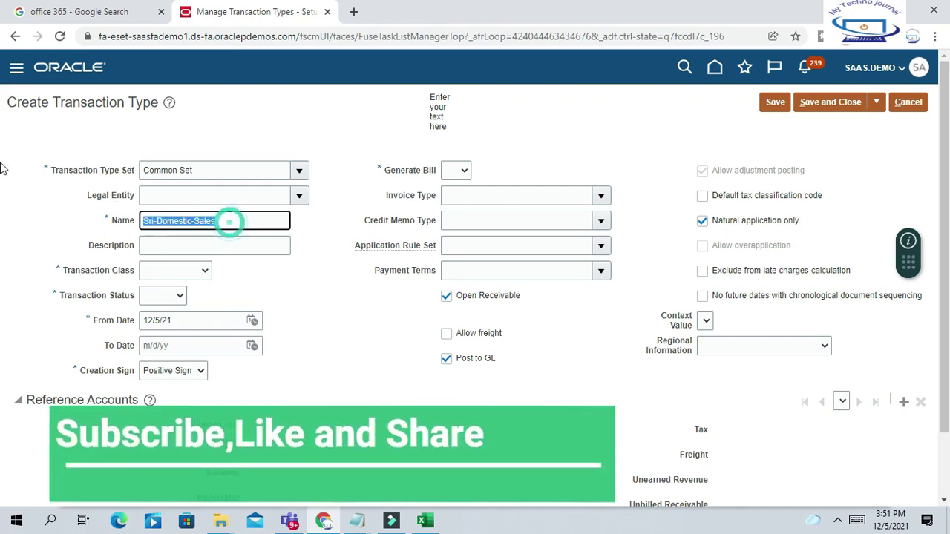
scroll(281, 300, "down", 1)
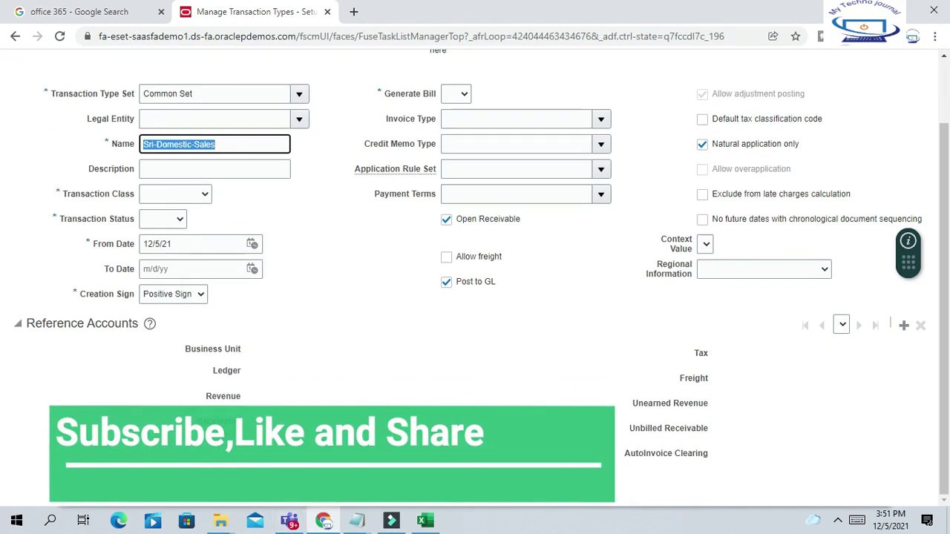
scroll(316, 286, "up", 1)
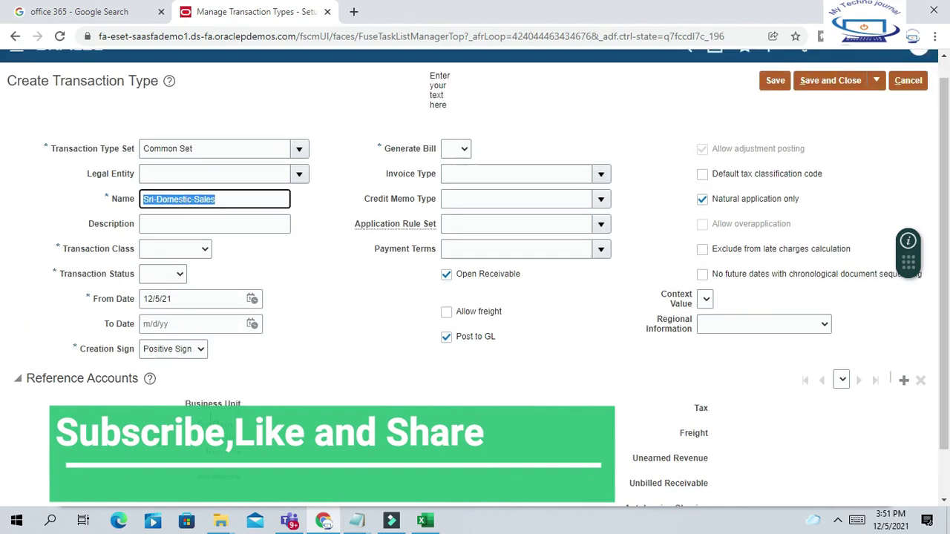
left_click(344, 153)
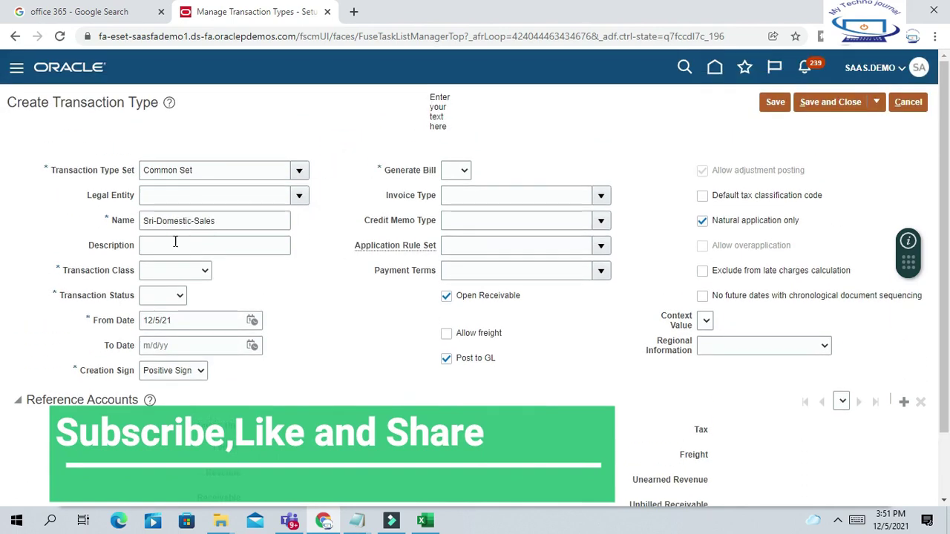
triple_click(217, 221)
right_click(181, 224)
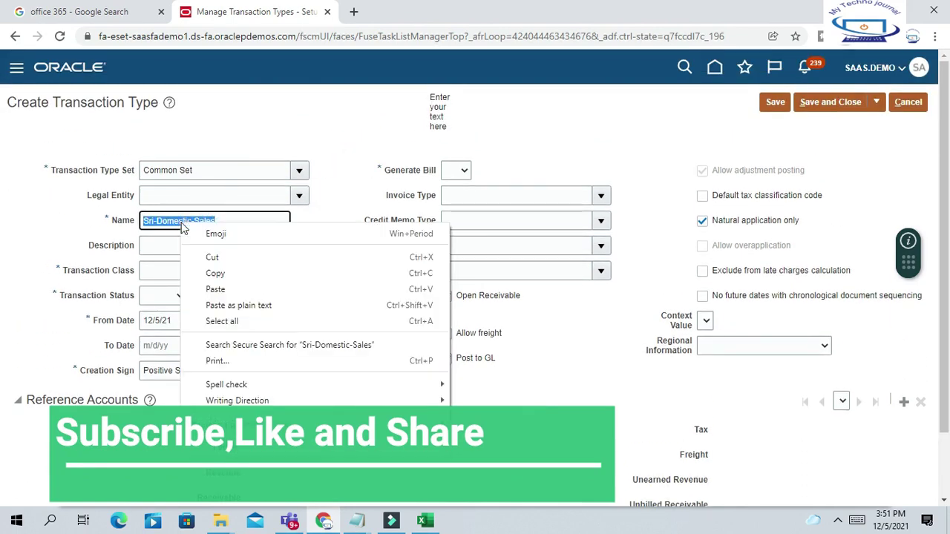
left_click(214, 273)
right_click(191, 240)
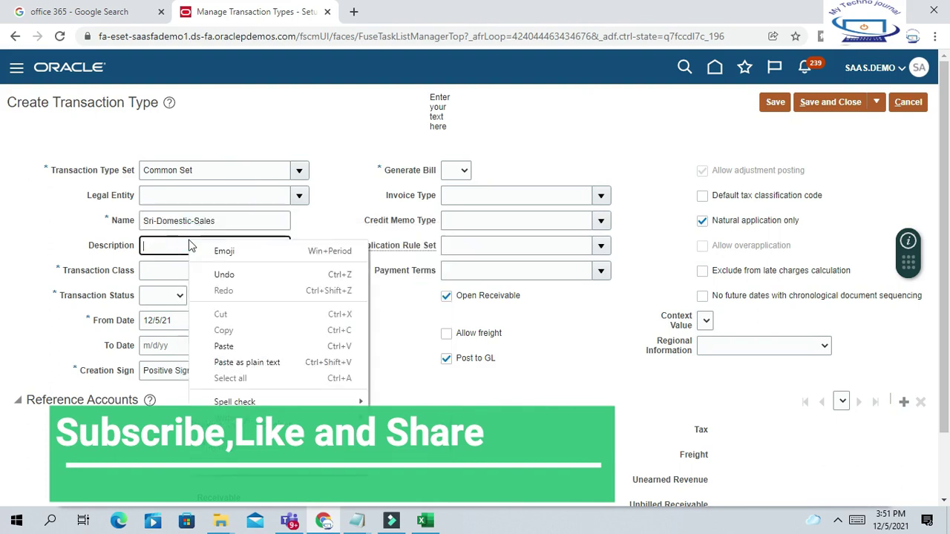
left_click(223, 346)
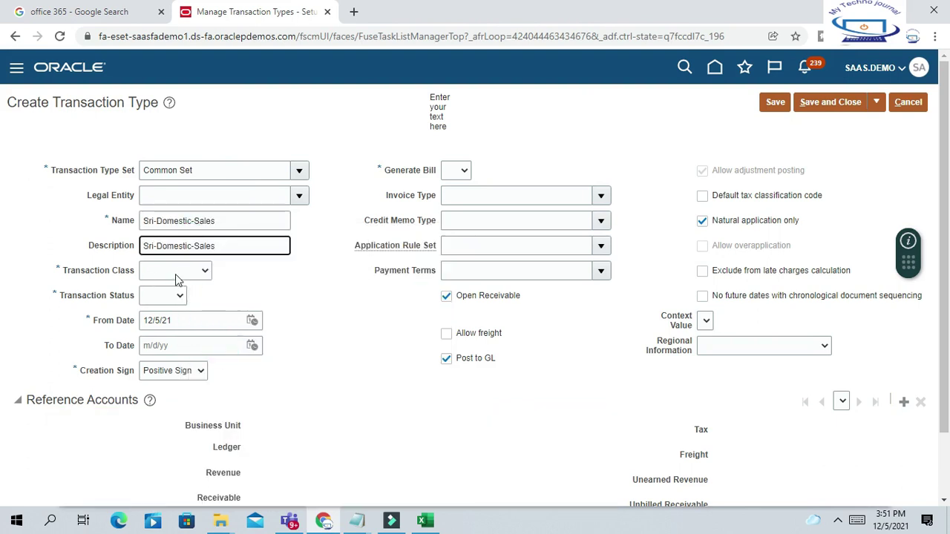
Step: Set the transaction class to Invoice and the transaction status to Open
left_click(176, 276)
left_click(157, 339)
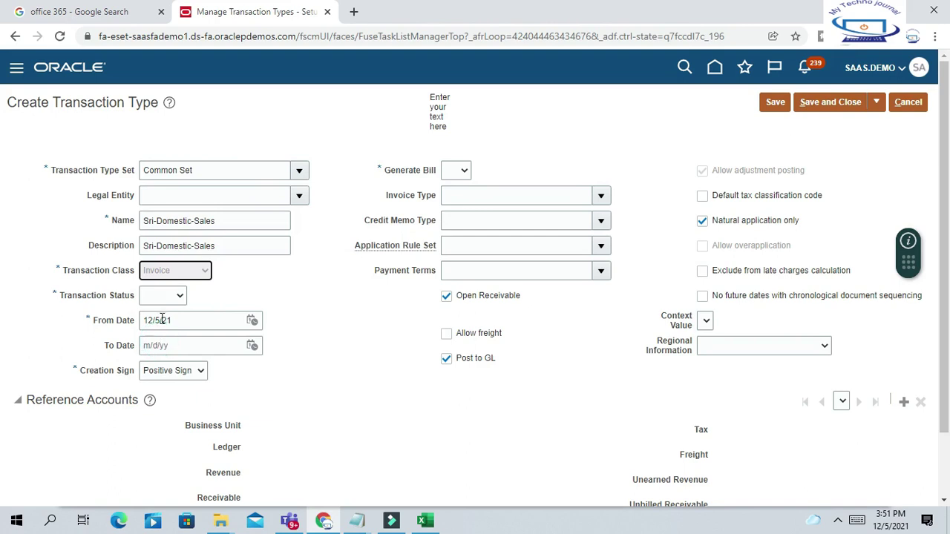
left_click(171, 297)
left_click(156, 330)
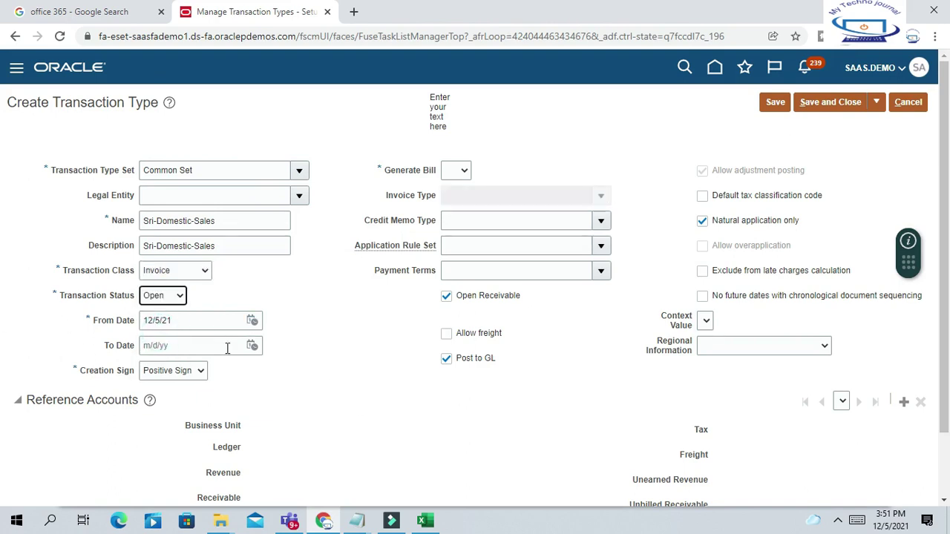
Step: Set Generate Bill to Yes for the Sri-Domestic-Sales transaction type
left_click(359, 403)
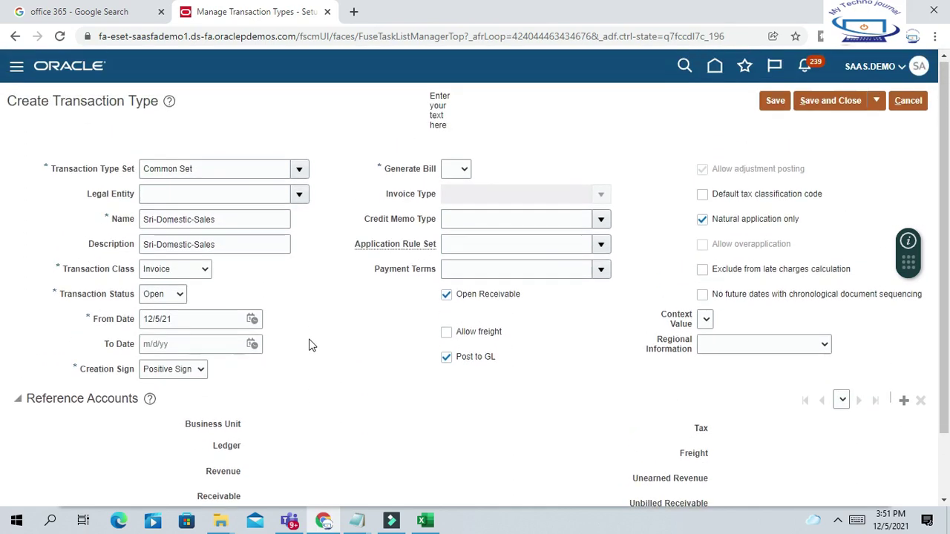
left_click(460, 170)
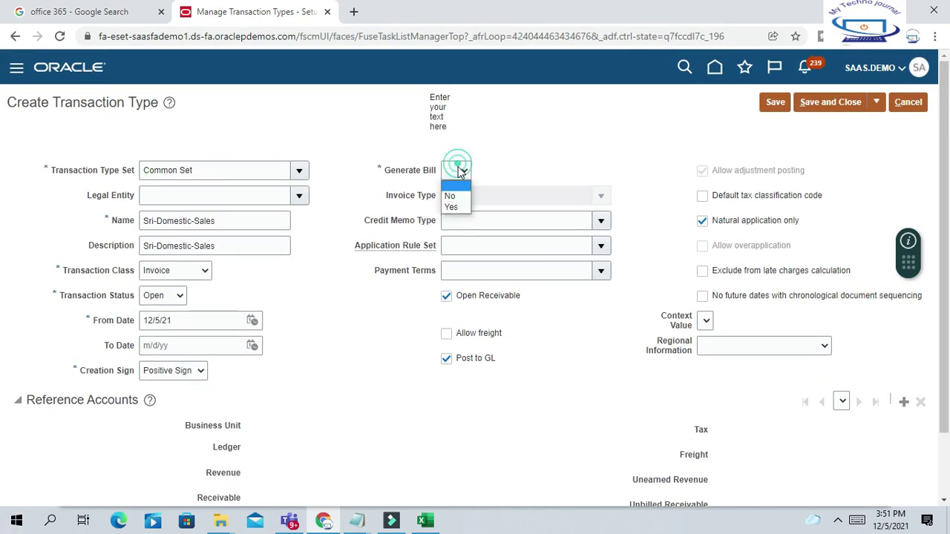
left_click(454, 208)
scroll(503, 144, "down", 1)
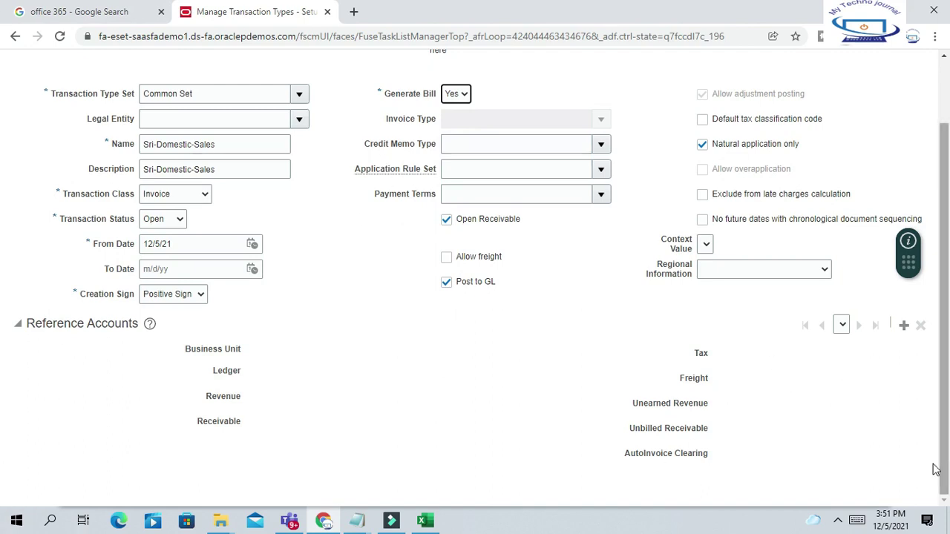
scroll(936, 468, "up", 1)
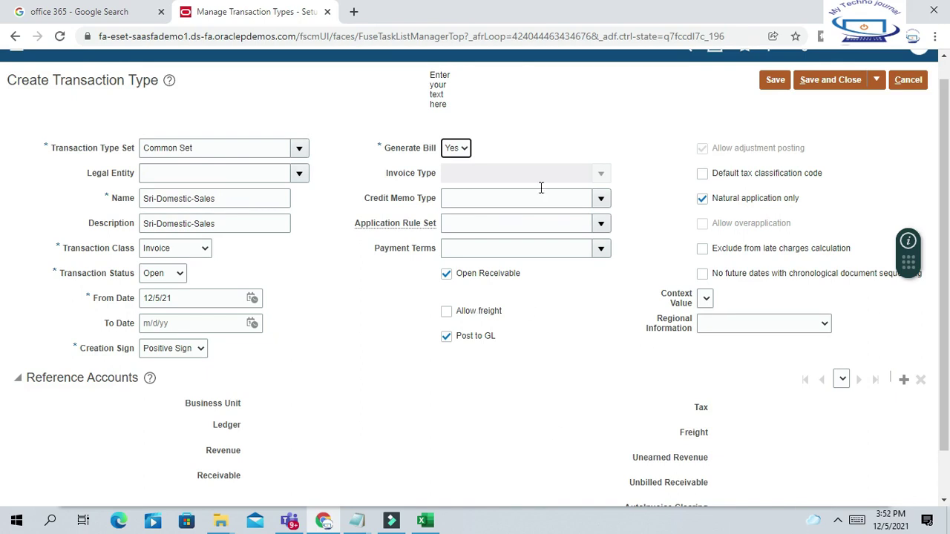
Step: Start a new reference accounts entry and search the business units for a name equal to US1
scroll(560, 445, "down", 1)
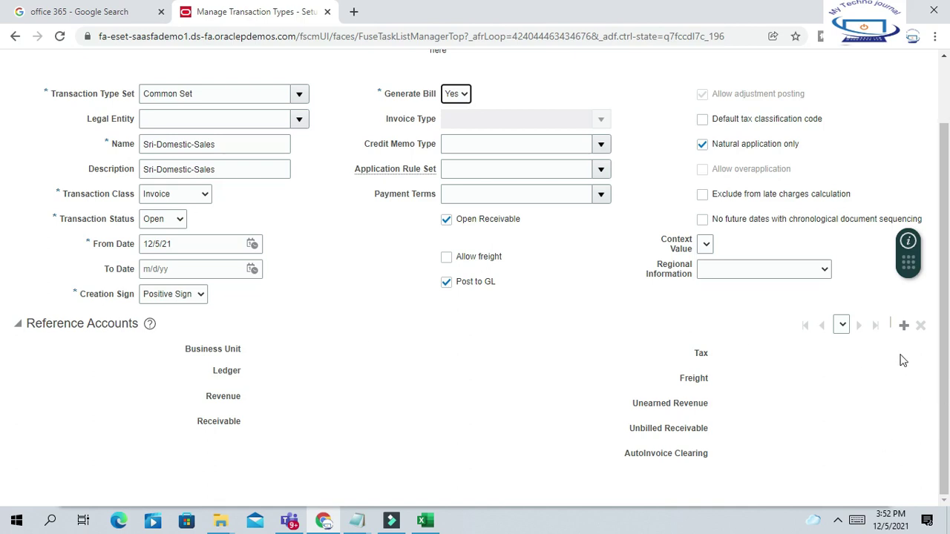
left_click(901, 327)
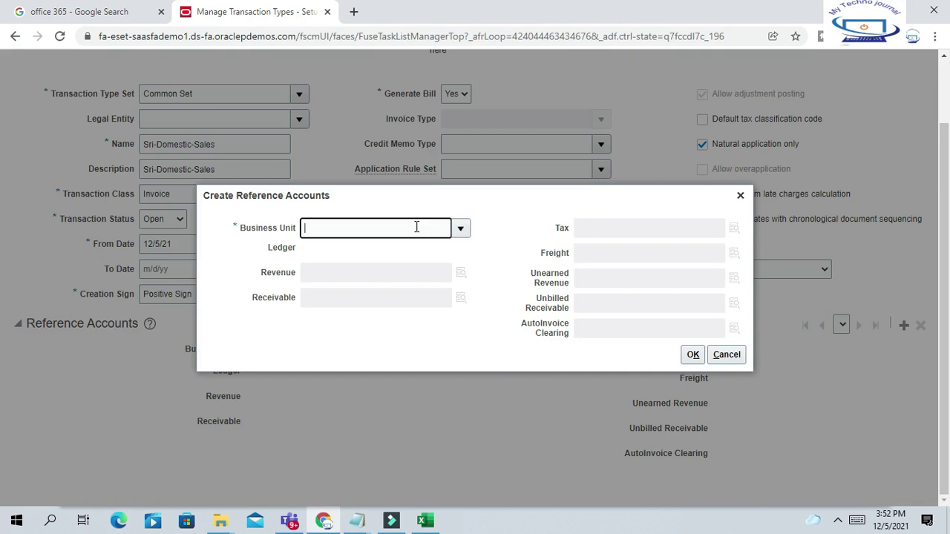
left_click(460, 229)
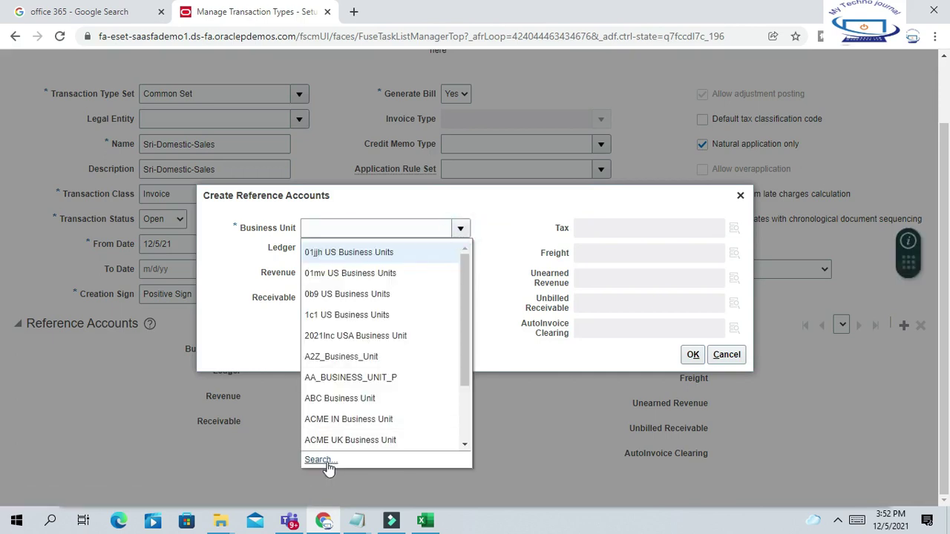
left_click(321, 458)
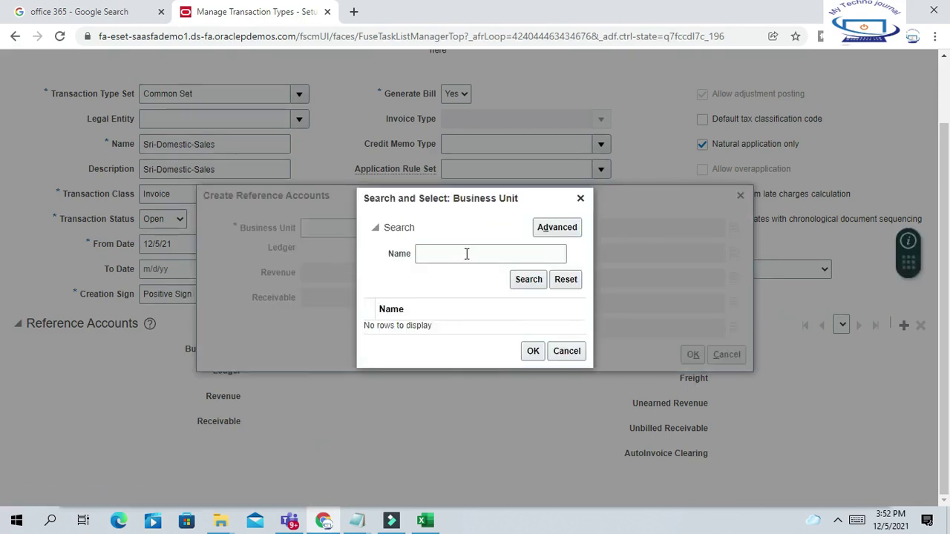
left_click(466, 254)
type("US1")
key("Return")
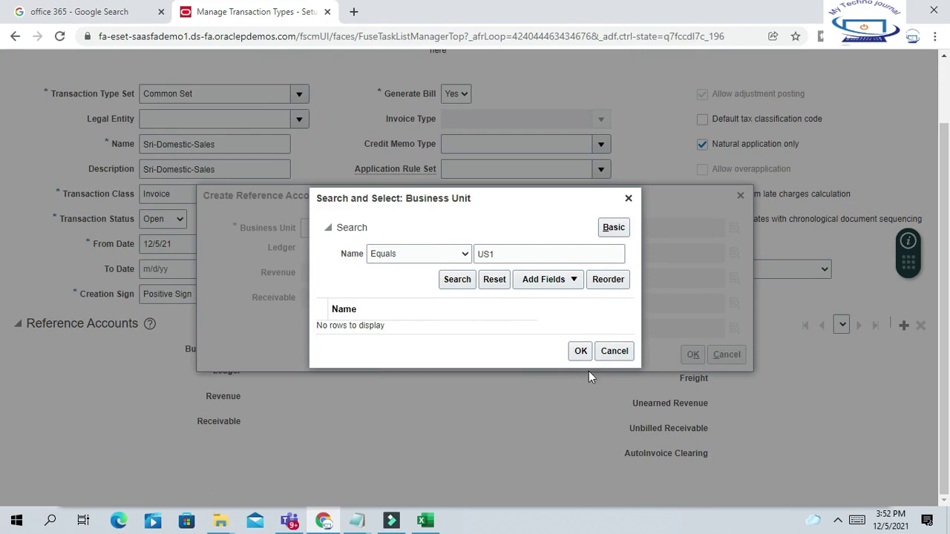
left_click(453, 279)
Step: Search for business units whose name starts with US1 and choose US1 Business Unit for the reference accounts
left_click(417, 254)
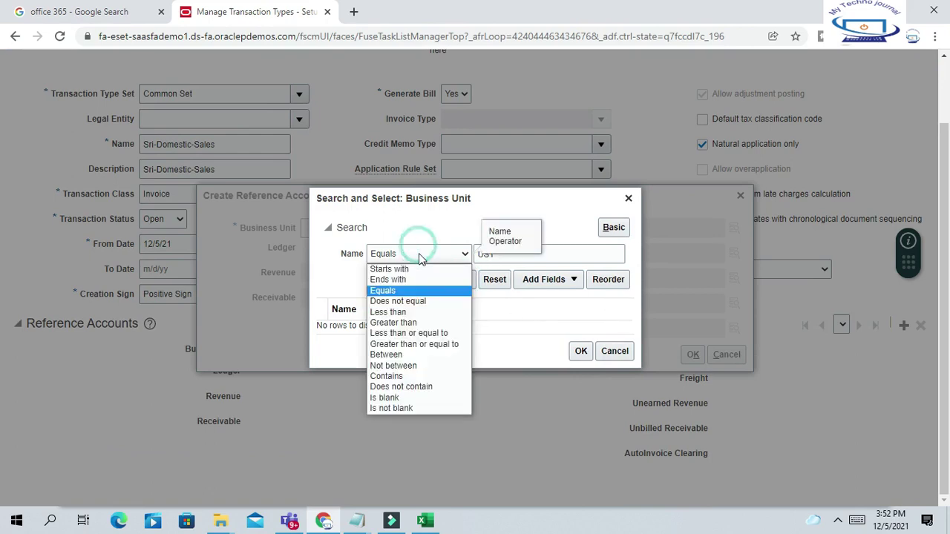
left_click(402, 268)
left_click(457, 281)
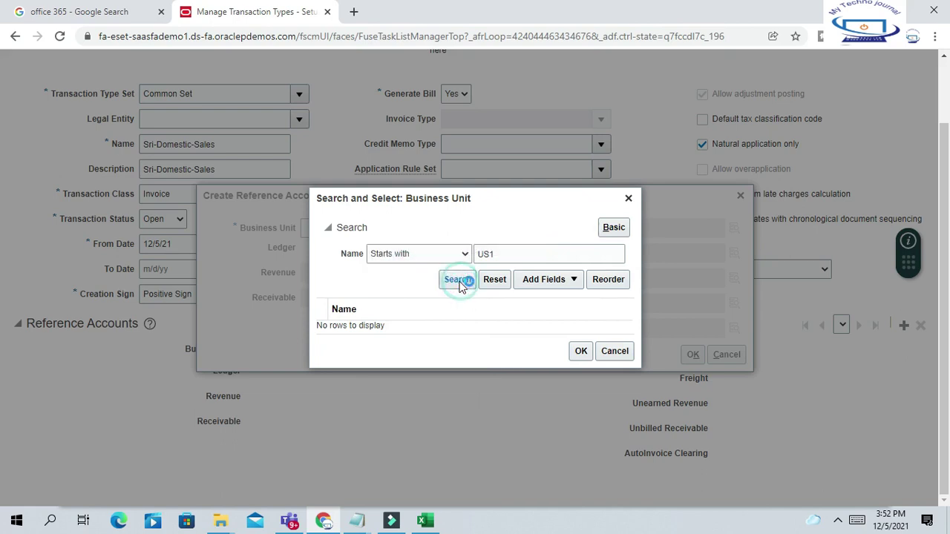
left_click(369, 325)
left_click(581, 358)
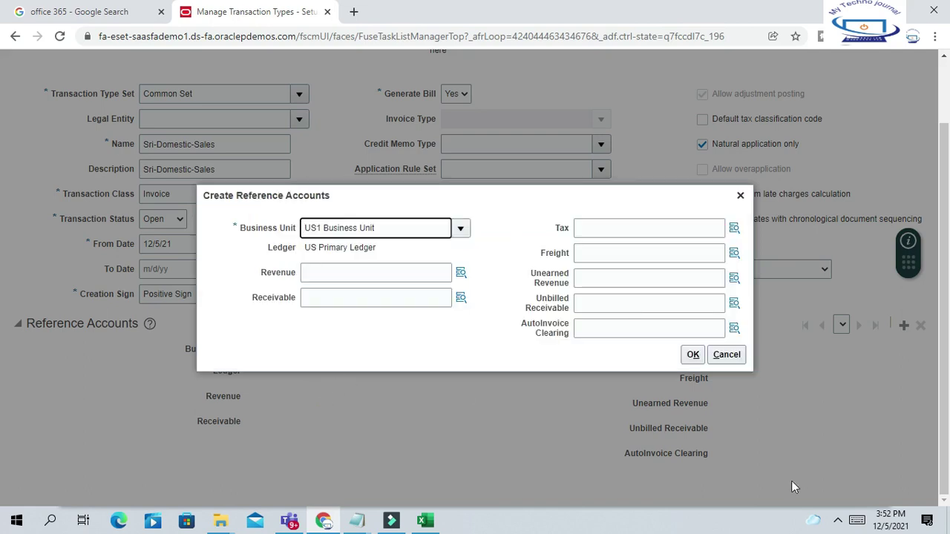
Step: Search the account combinations for the Revenue account and choose 101.10.15925.000.000.000
left_click(371, 271)
left_click(461, 273)
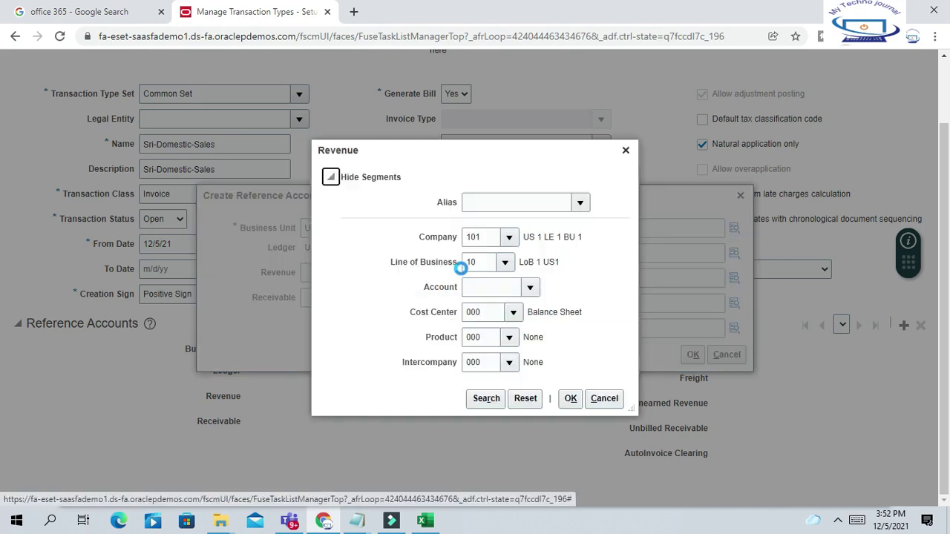
left_click(529, 286)
left_click(486, 398)
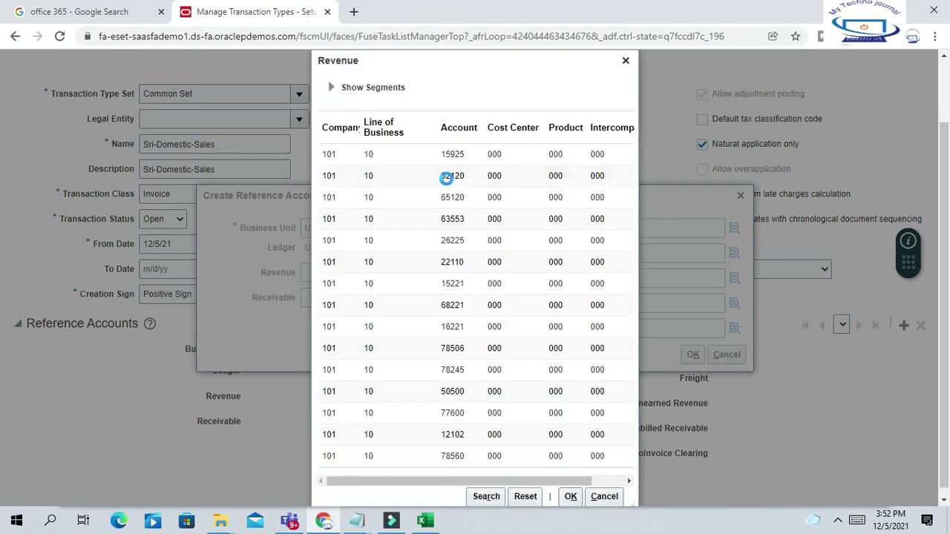
left_click(435, 158)
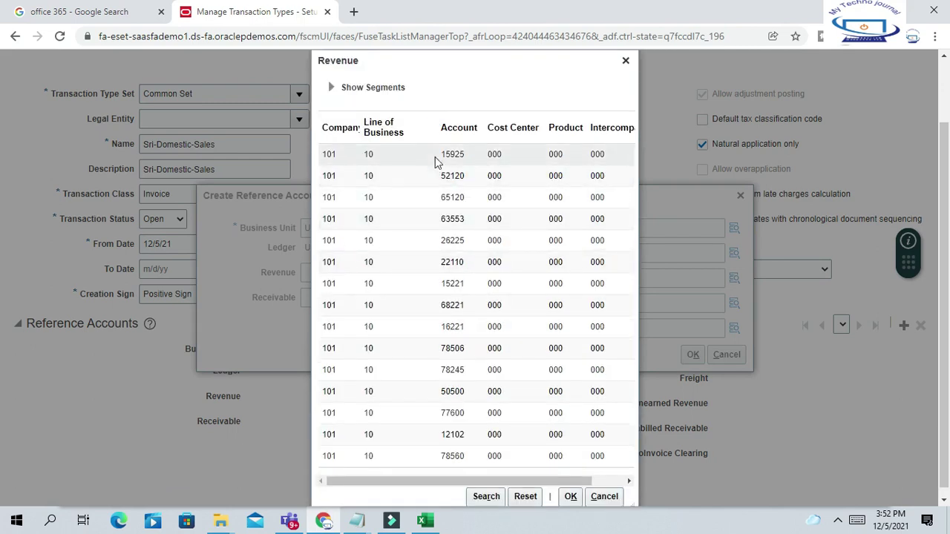
left_click(576, 502)
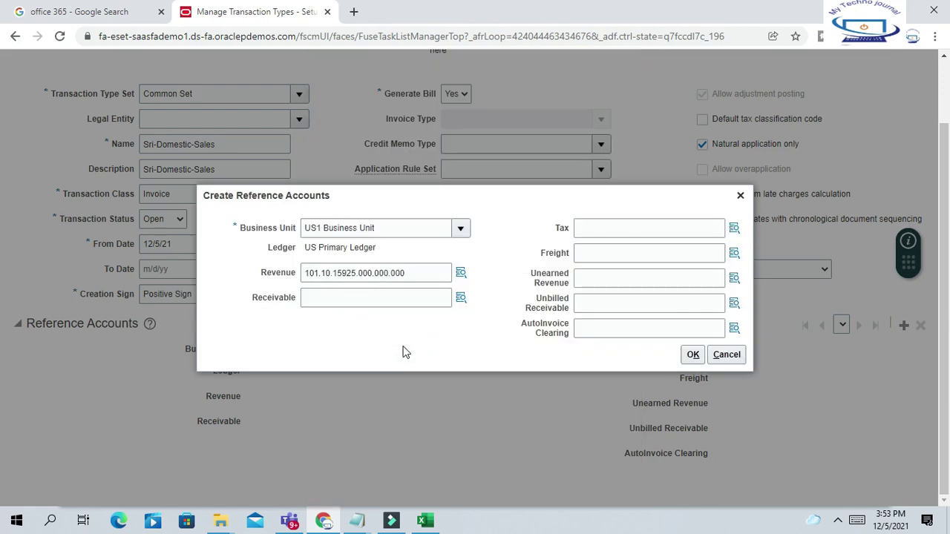
Step: Choose 101.10.52120.000.000.000 as the Receivable account and confirm the reference accounts entry
left_click(460, 297)
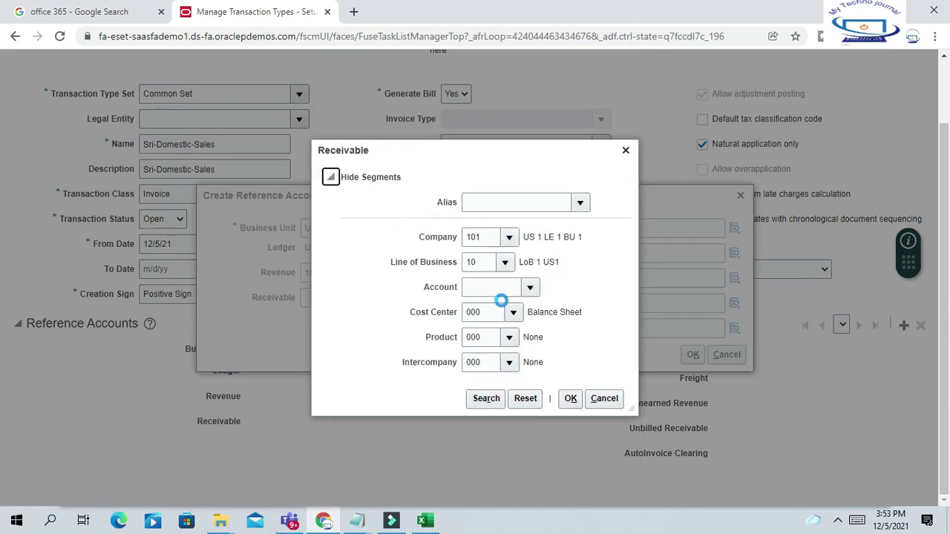
left_click(490, 401)
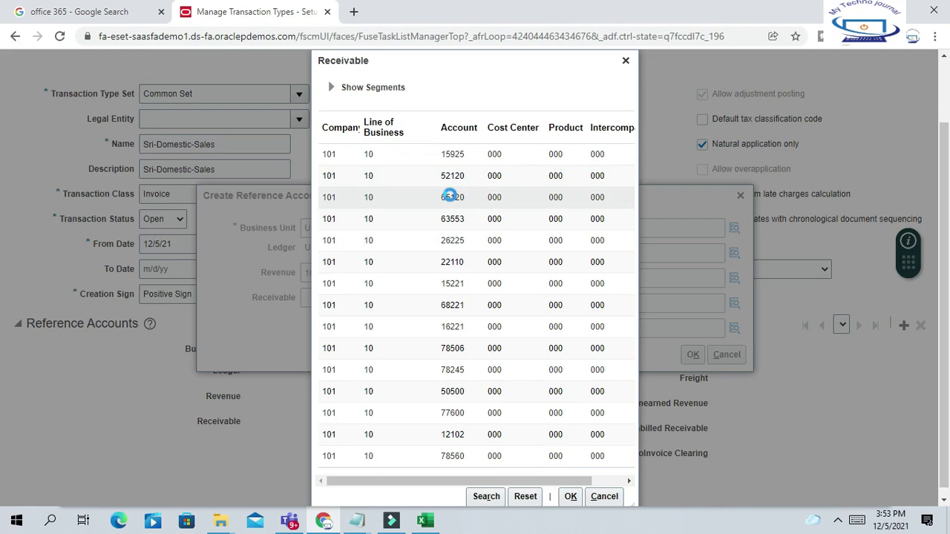
left_click(452, 175)
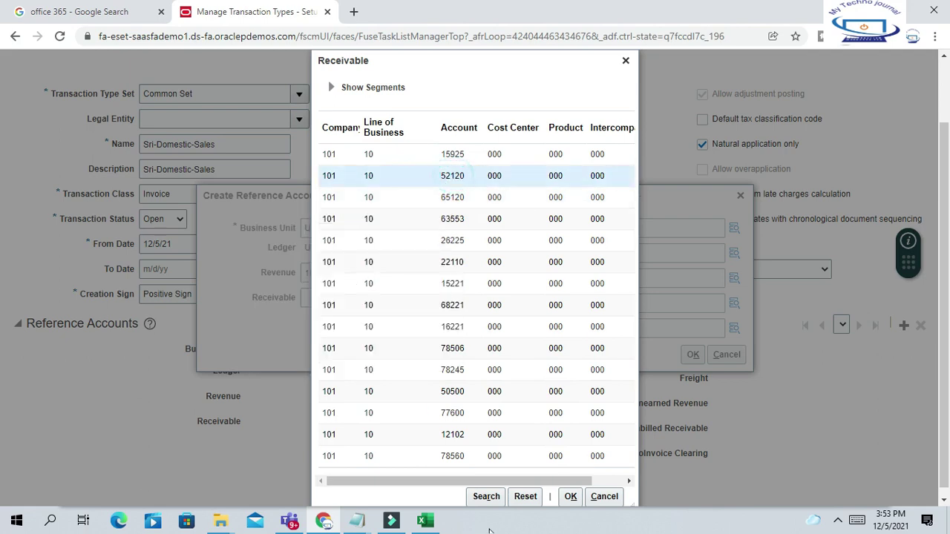
left_click(569, 496)
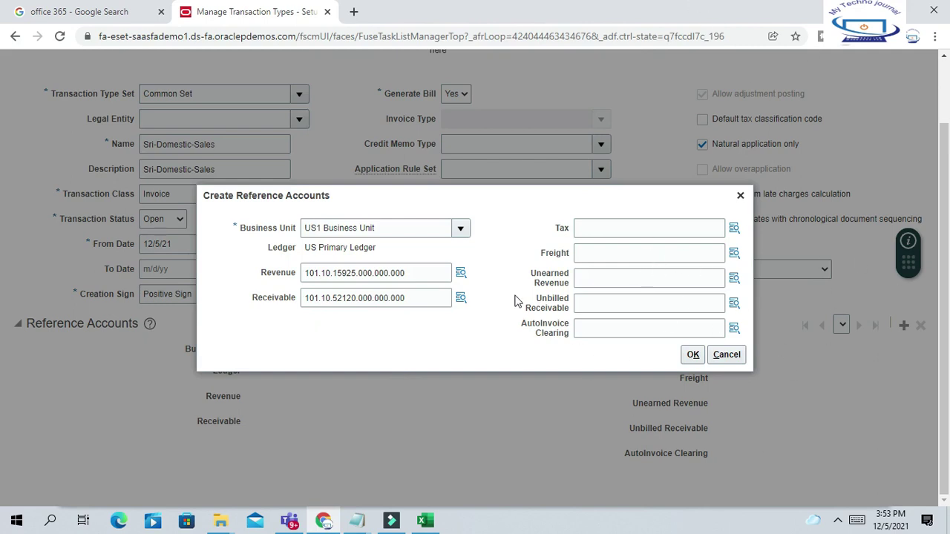
left_click(692, 354)
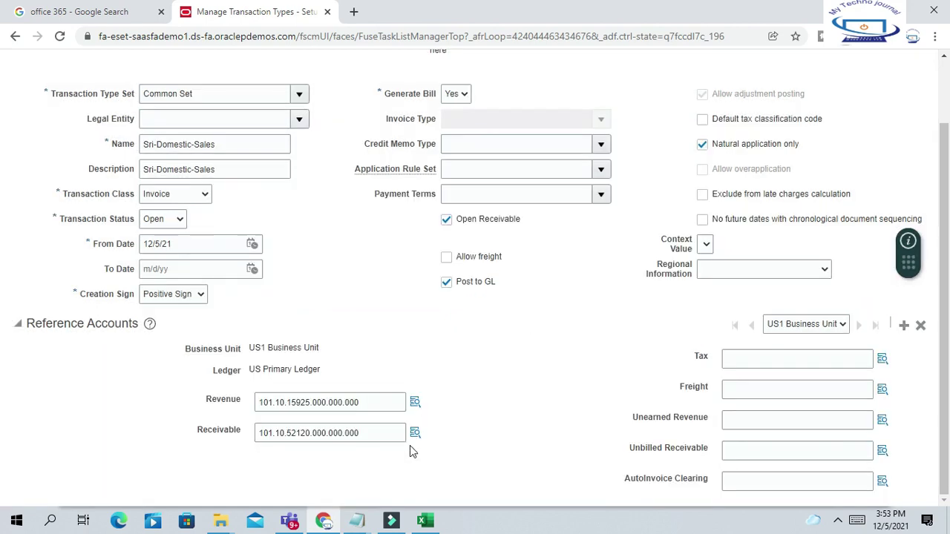
Step: Review the name, general settings and reference accounts of the Sri-Domestic-Sales transaction type
scroll(504, 343, "up", 2)
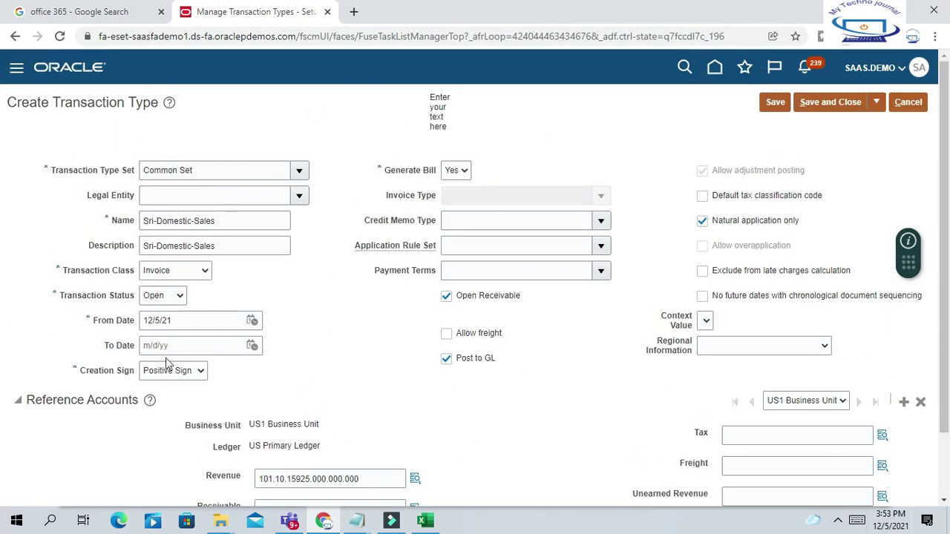
left_click_drag(235, 228, 43, 235)
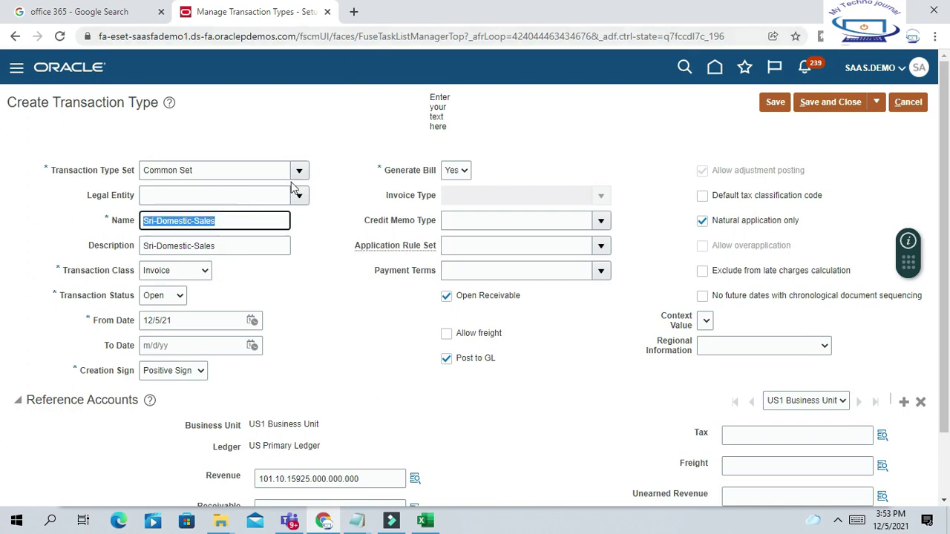
left_click_drag(238, 220, 141, 219)
left_click(332, 303)
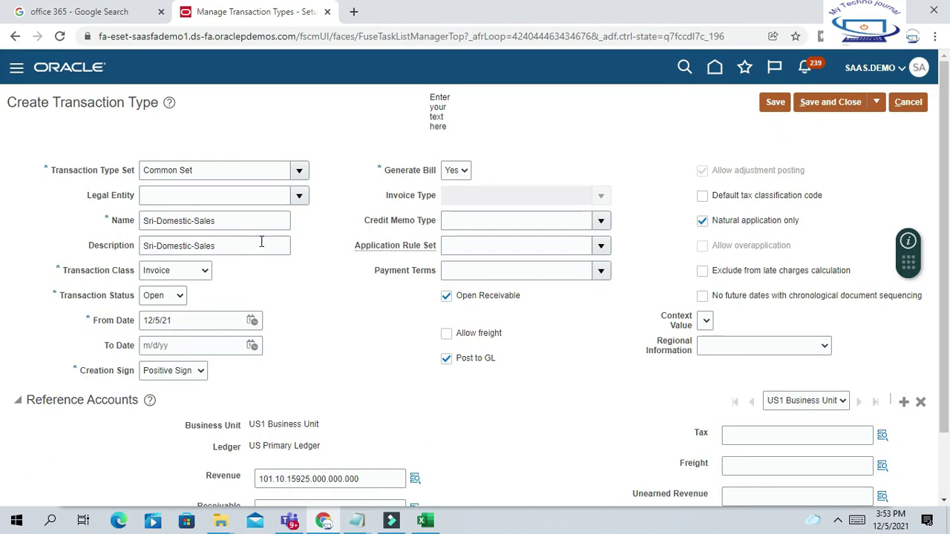
scroll(642, 221, "down", 1)
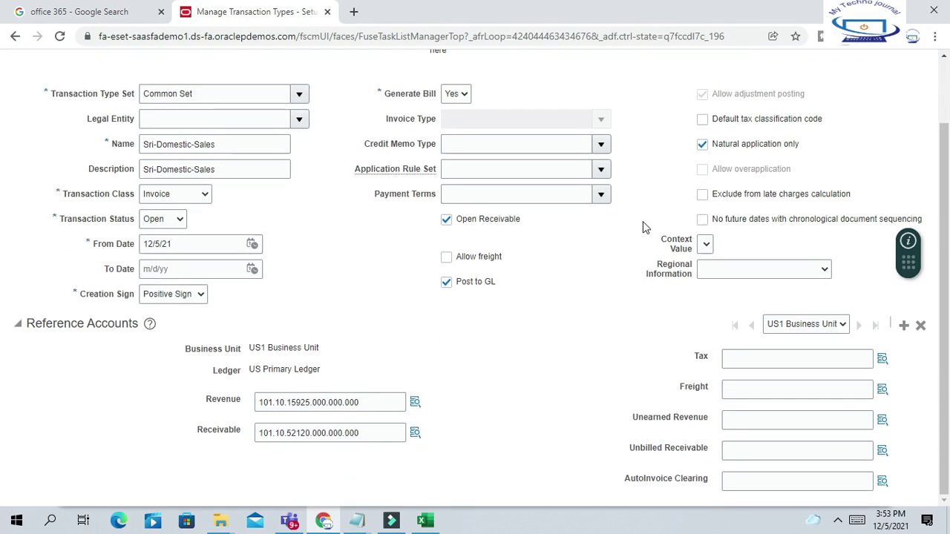
scroll(634, 236, "up", 1)
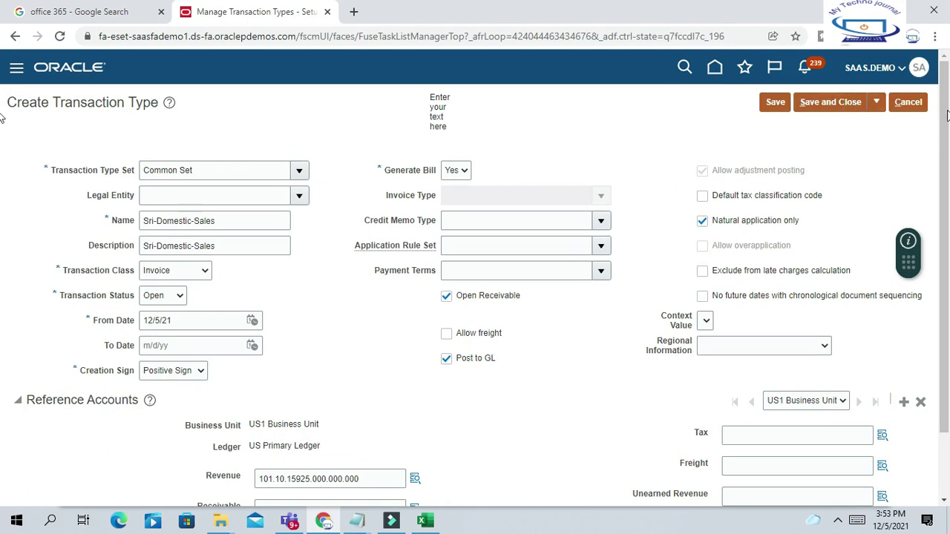
mouse_move(944, 121)
left_mouse_down()
mouse_move(944, 182)
mouse_move(944, 128)
left_mouse_up()
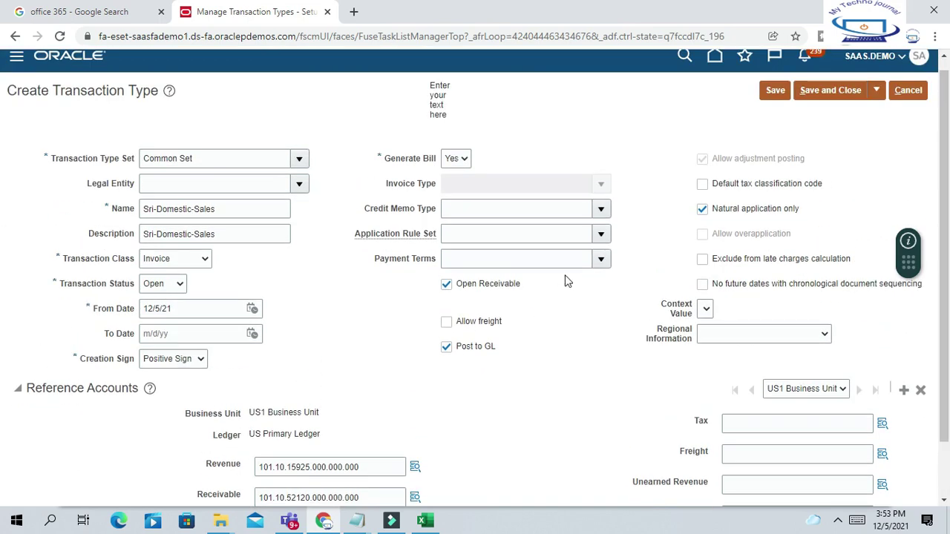
scroll(566, 278, "up", 1)
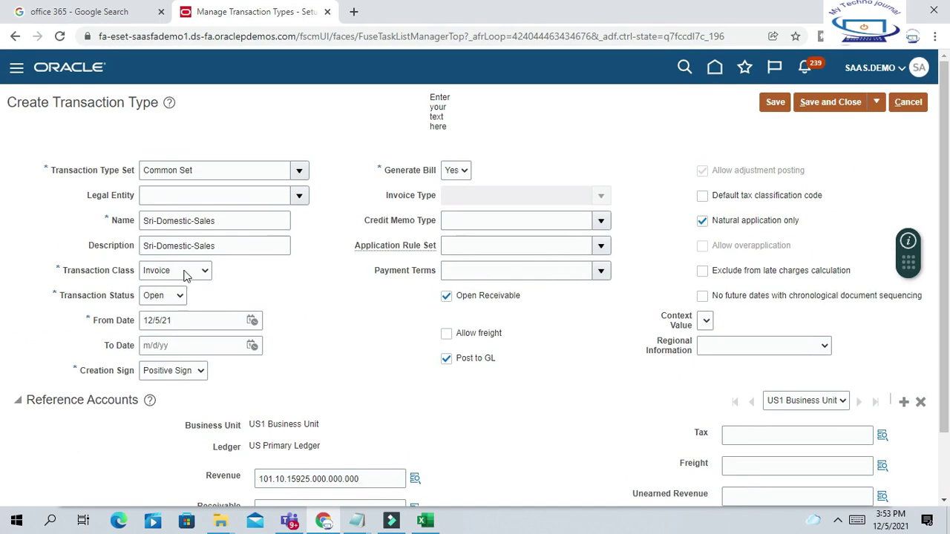
Step: Save and close the new transaction type and return to the setup task search
left_click(831, 105)
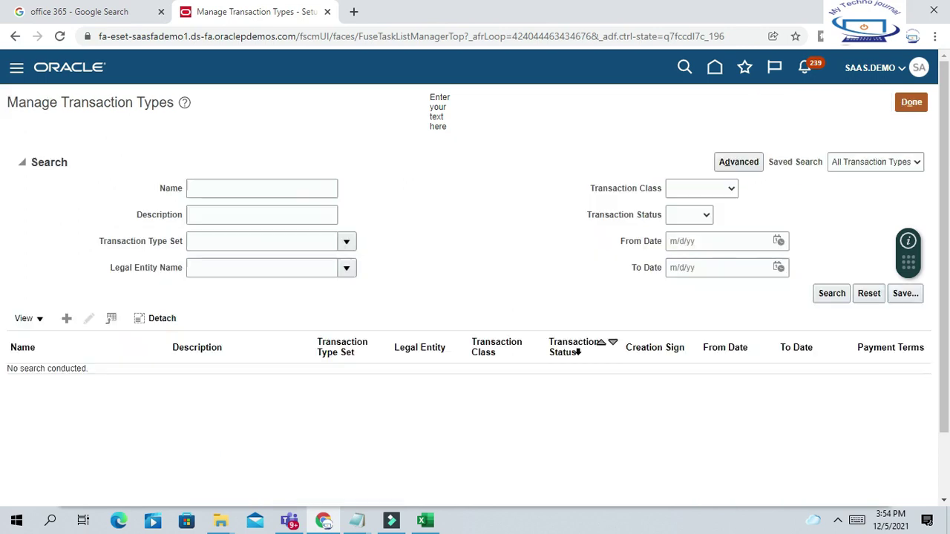
left_click(911, 103)
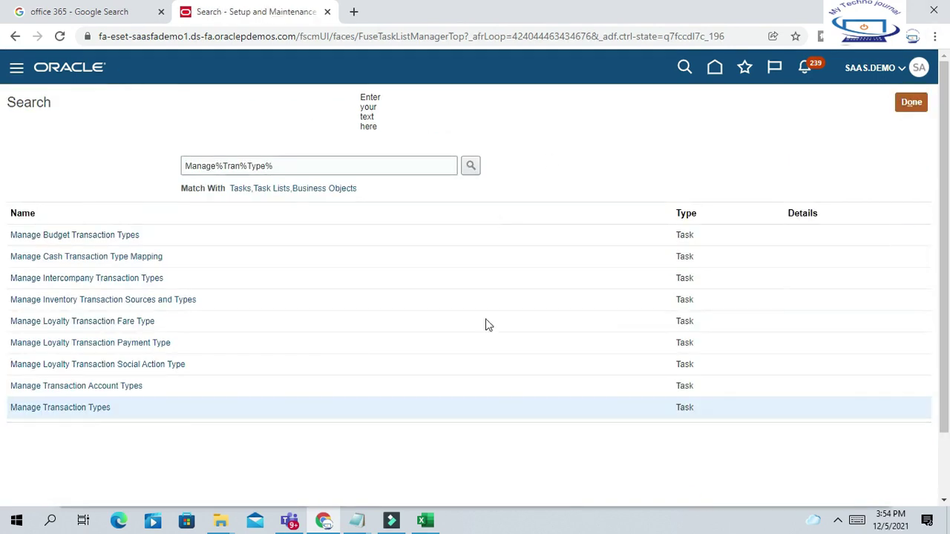
Step: Search the setup tasks for "Manage%Pre%Tra%" and open Manage Pretransformation Defaulting Rules
left_click(285, 163)
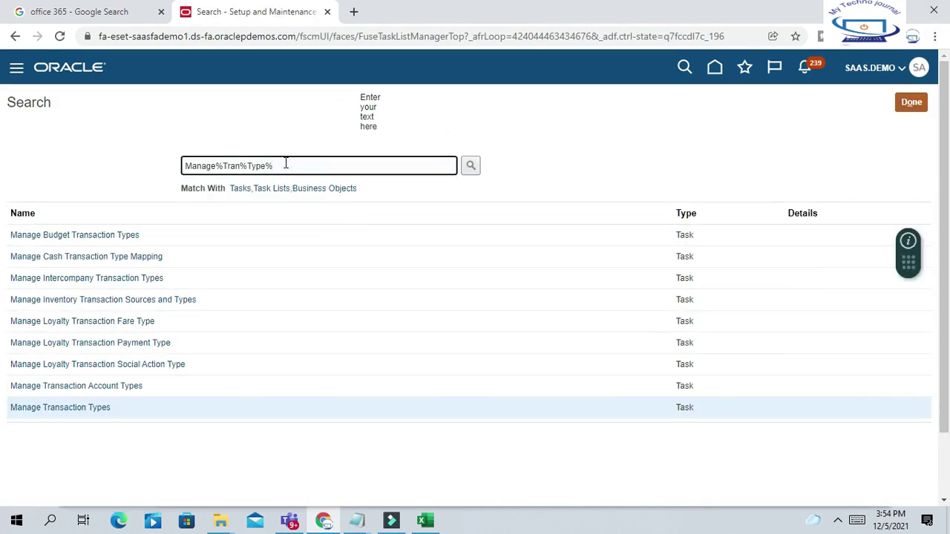
key("BackSpace")
key("BackSpace")
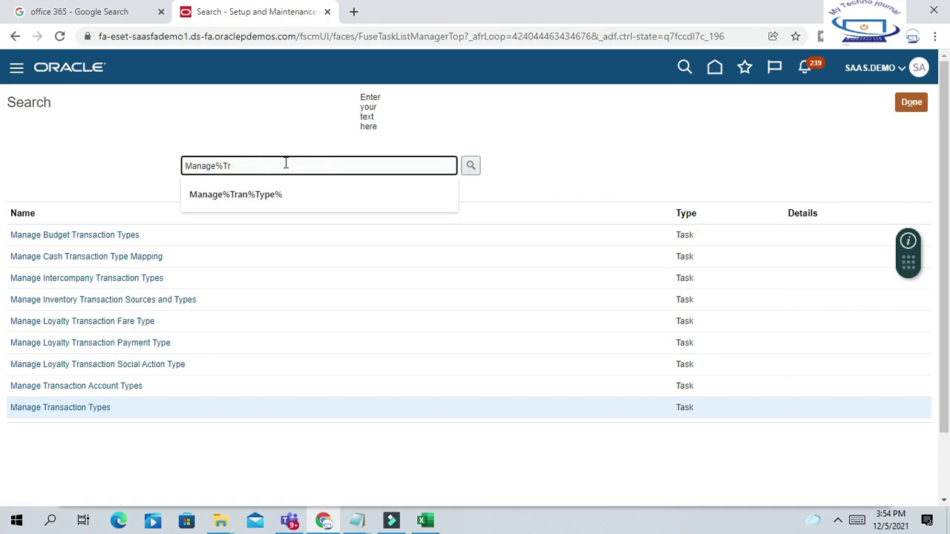
key("BackSpace")
type("Pre%Tra%")
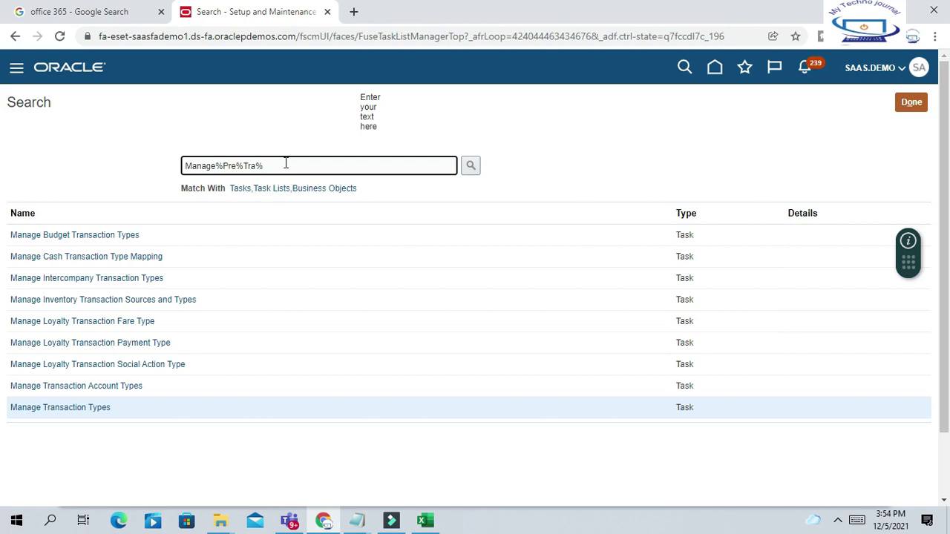
left_click(472, 168)
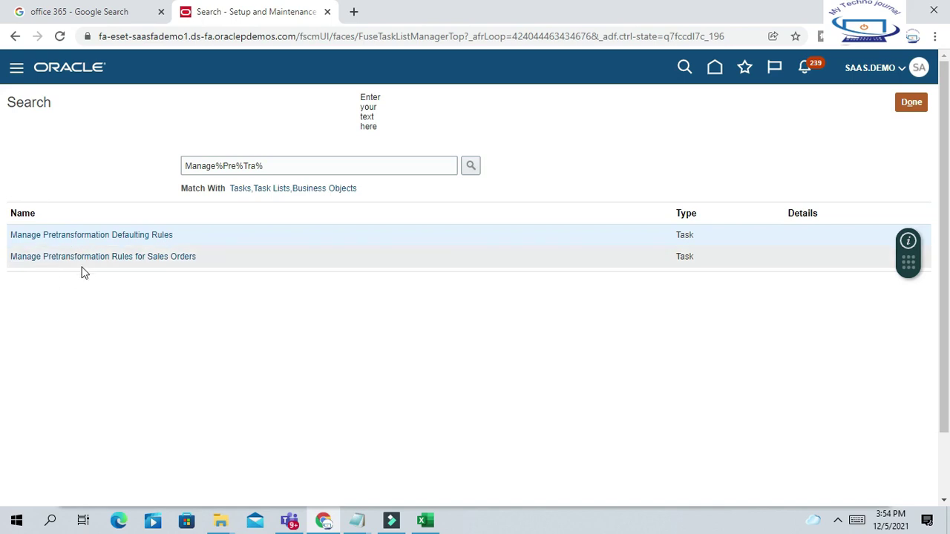
left_click(109, 264)
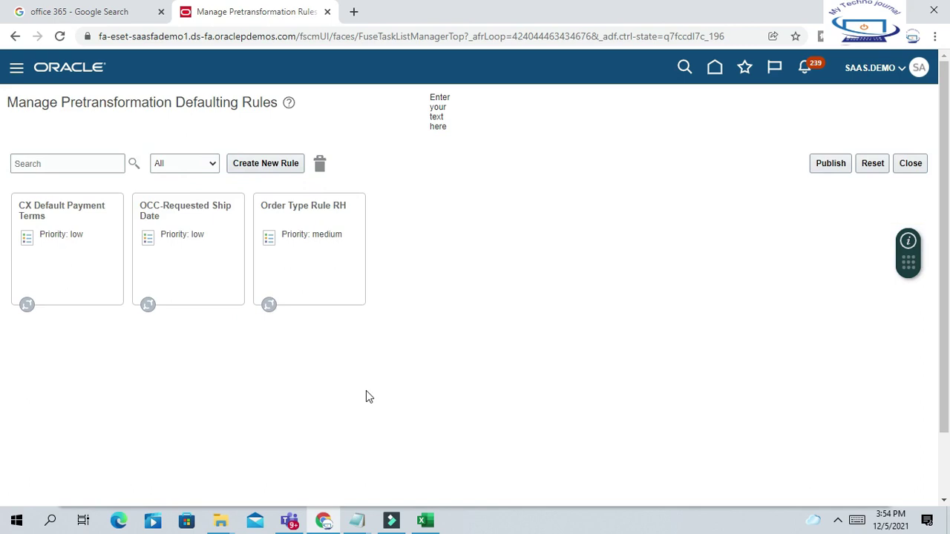
Step: Create a new rule and base its first IF condition on the Order Type attribute of the Order Header
left_click(261, 164)
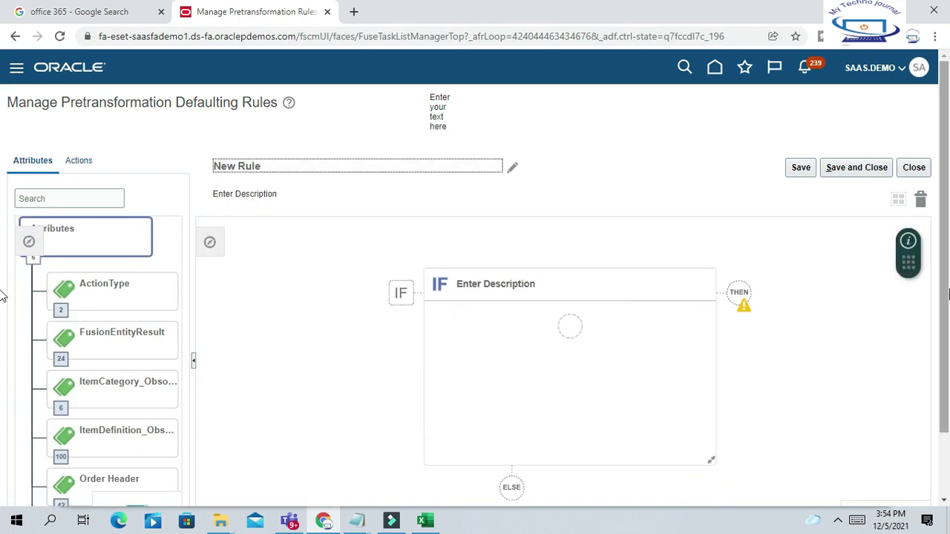
left_click_drag(943, 313, 948, 340)
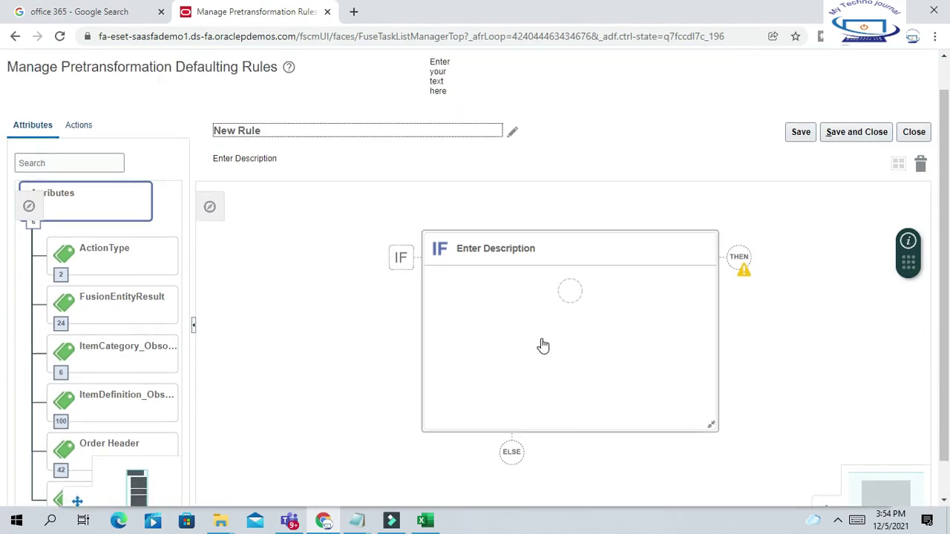
left_click(569, 297)
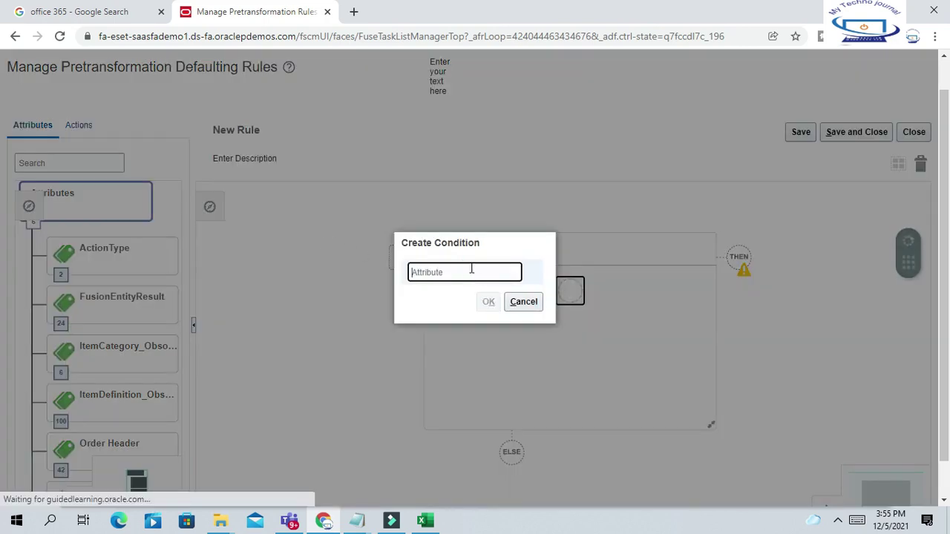
left_click(461, 272)
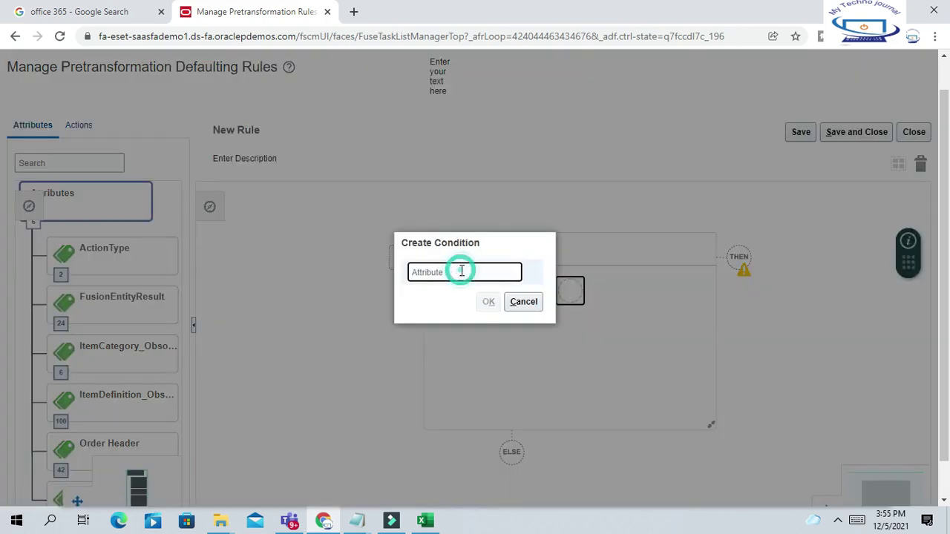
left_click(461, 272)
type("OR")
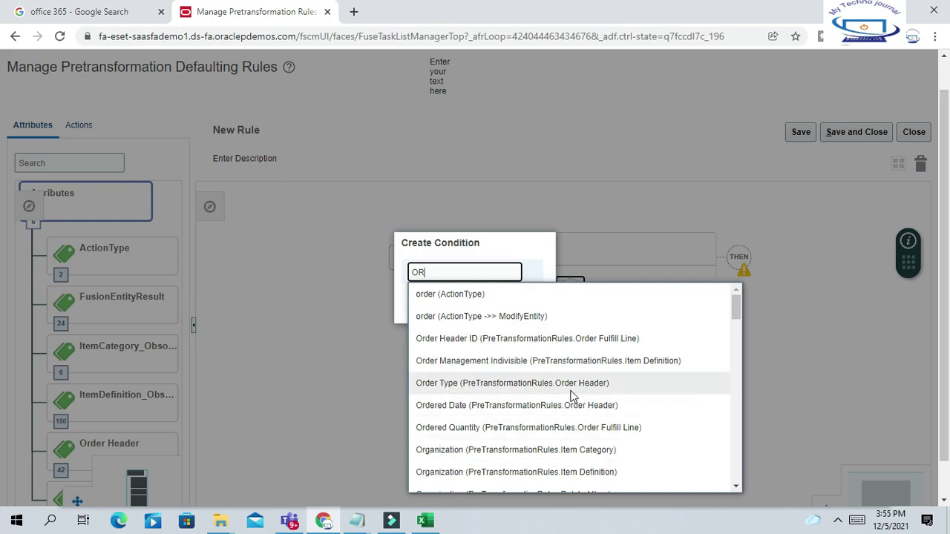
left_click(467, 383)
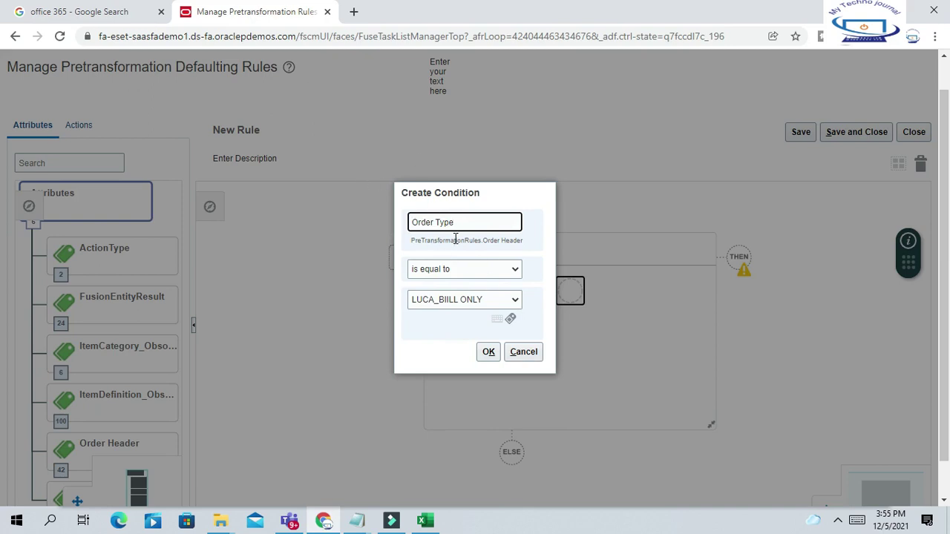
Step: Make the Order Type condition equal to TM_Domastic Sales Order and confirm it
left_click(494, 303)
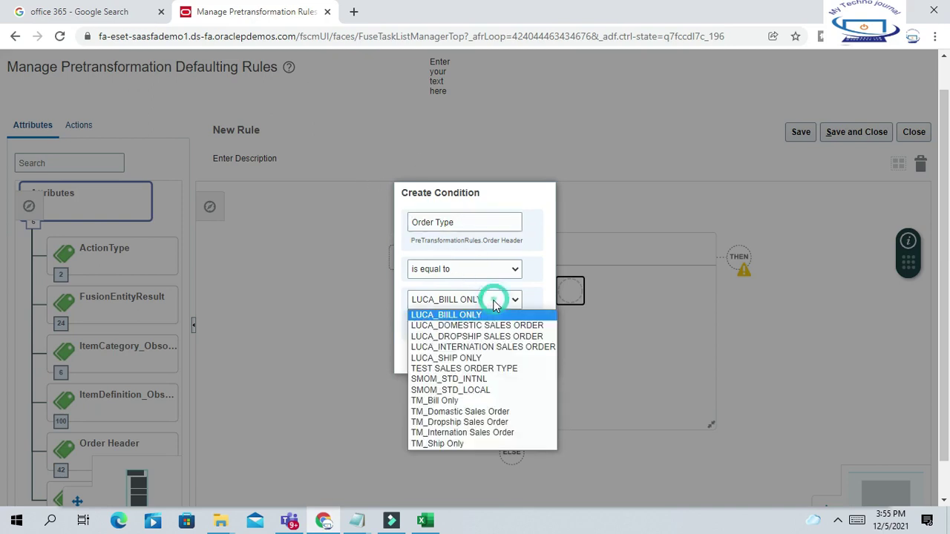
left_click(447, 412)
left_click(489, 353)
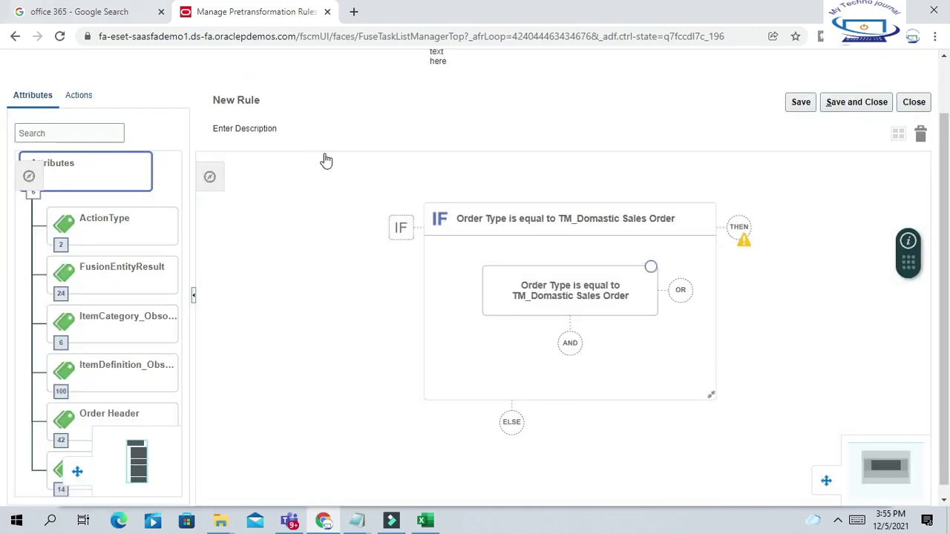
Step: Add an AND condition below the order type condition, using the Business Unit attribute of the Order Header
left_click_drag(945, 266, 945, 358)
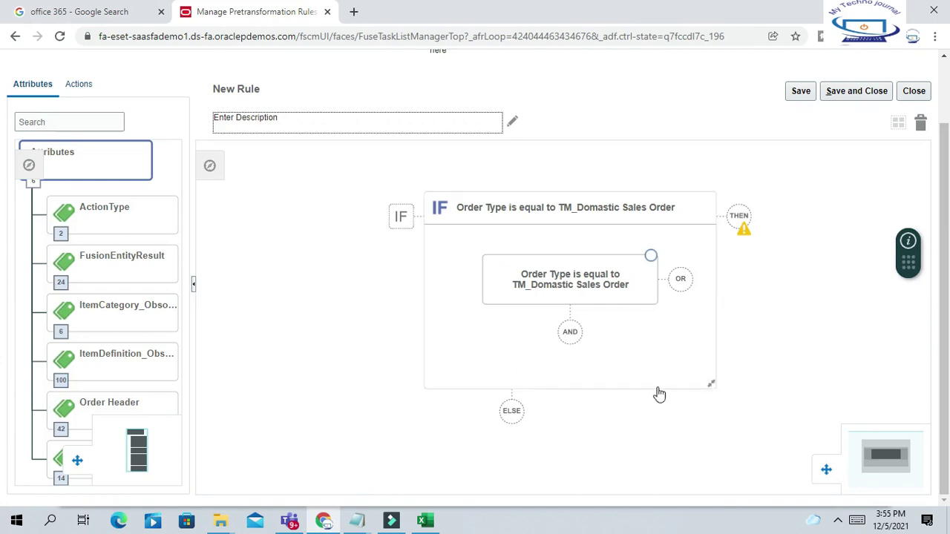
left_click(571, 335)
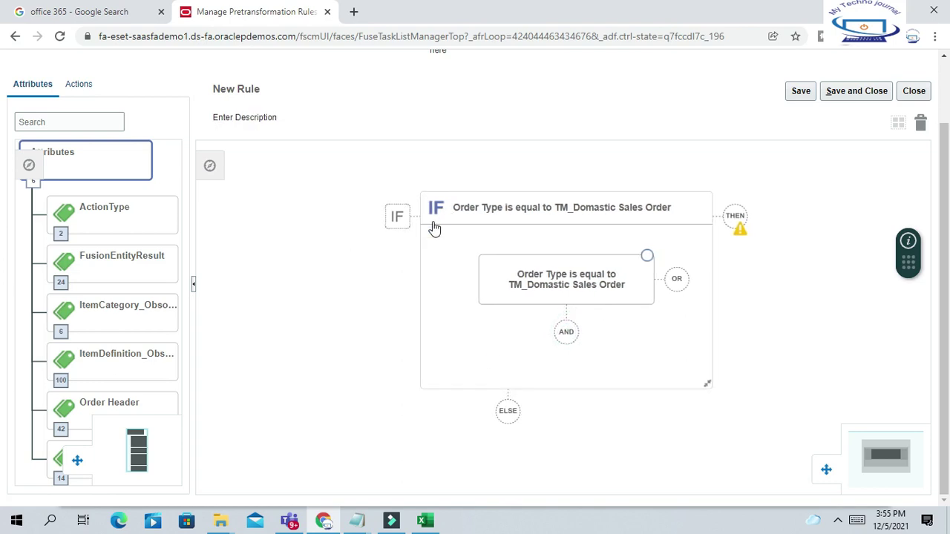
left_click(564, 333)
left_click(437, 271)
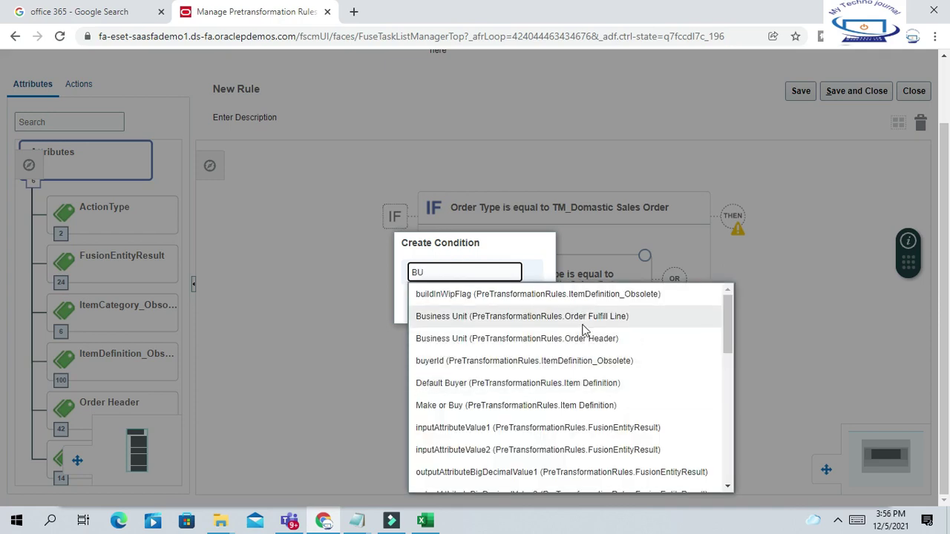
left_click(483, 340)
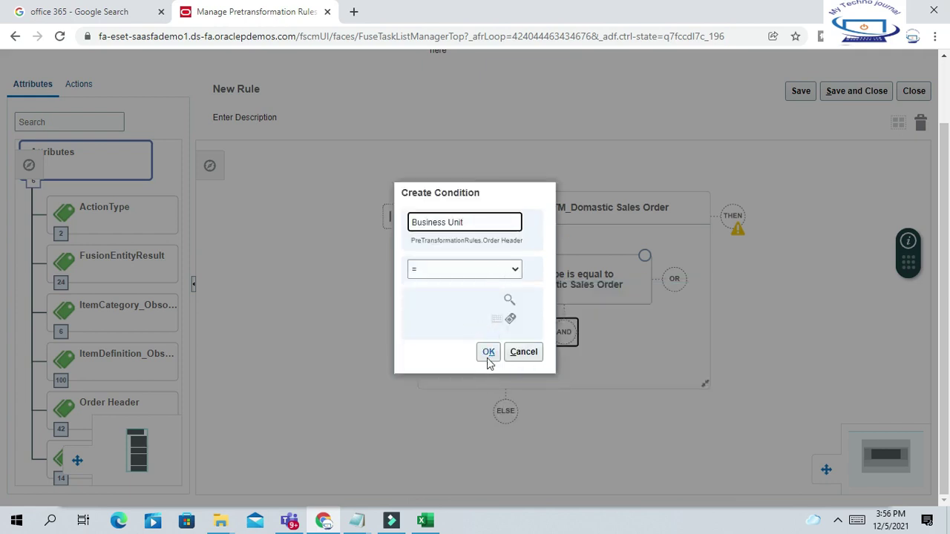
Step: Search the values for the Business Unit condition for US1
left_click(510, 301)
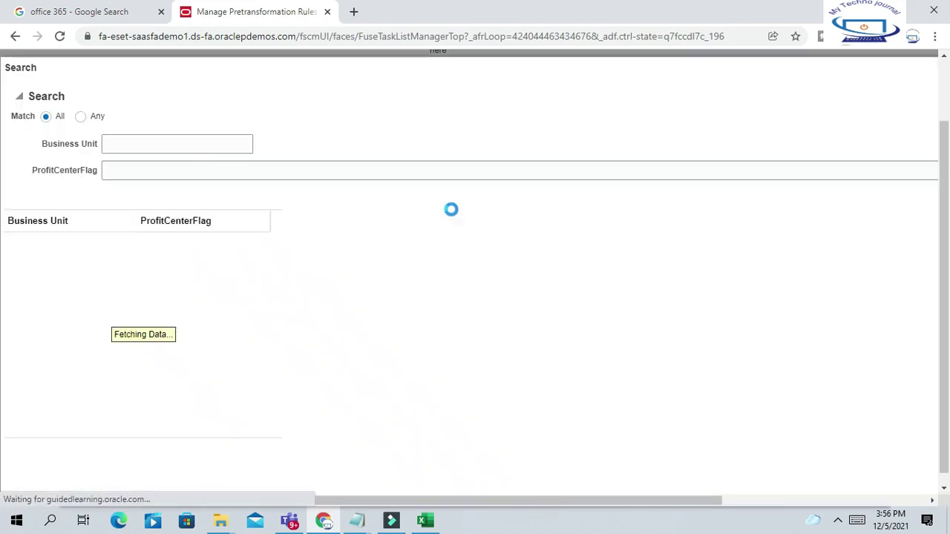
left_click(190, 141)
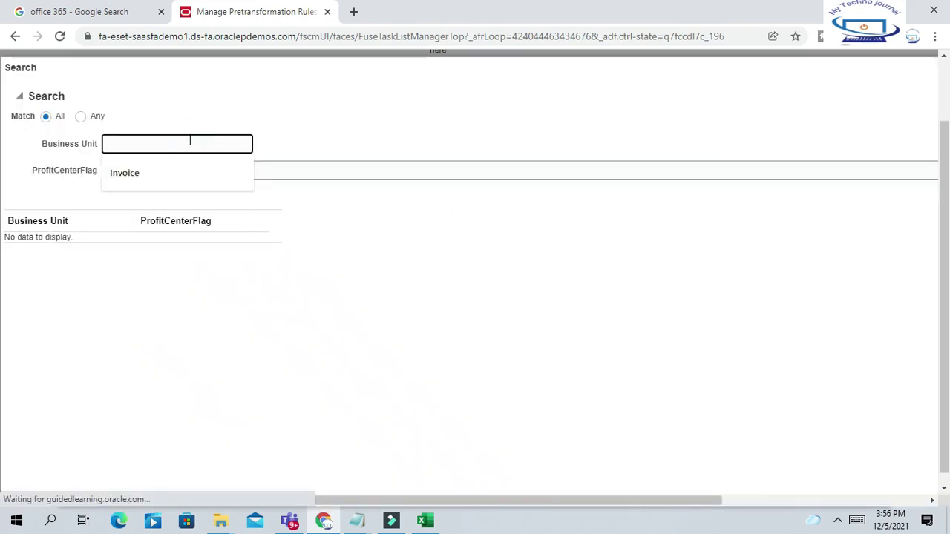
type("US1")
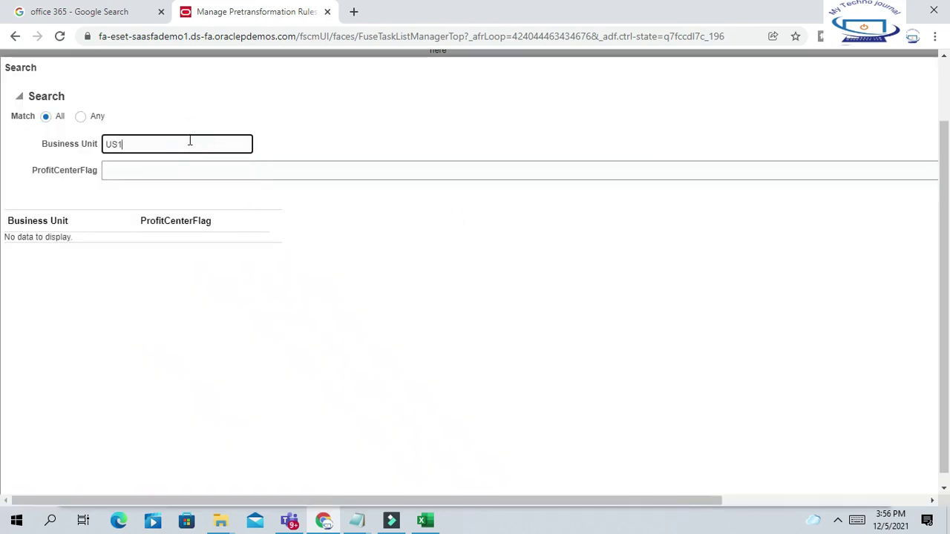
scroll(932, 410, "down", 1)
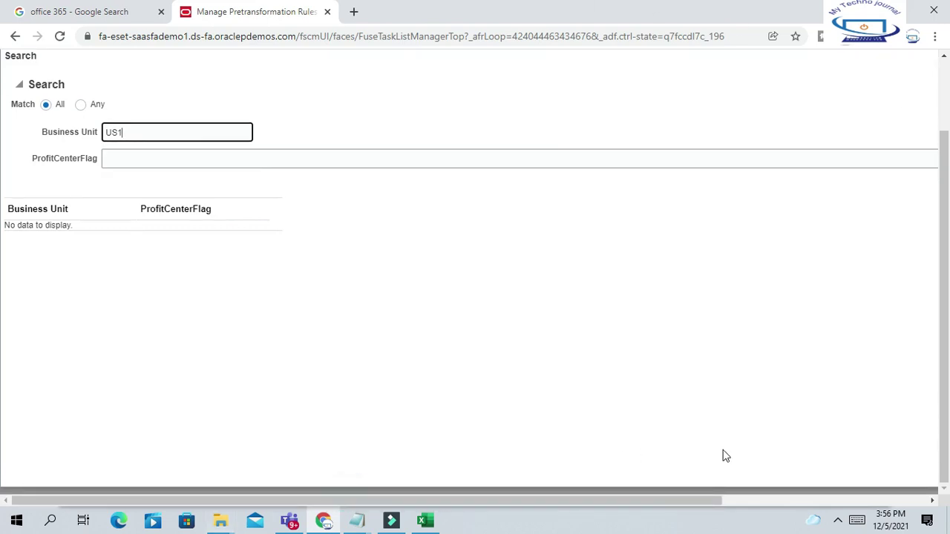
left_click(710, 500)
left_click(871, 186)
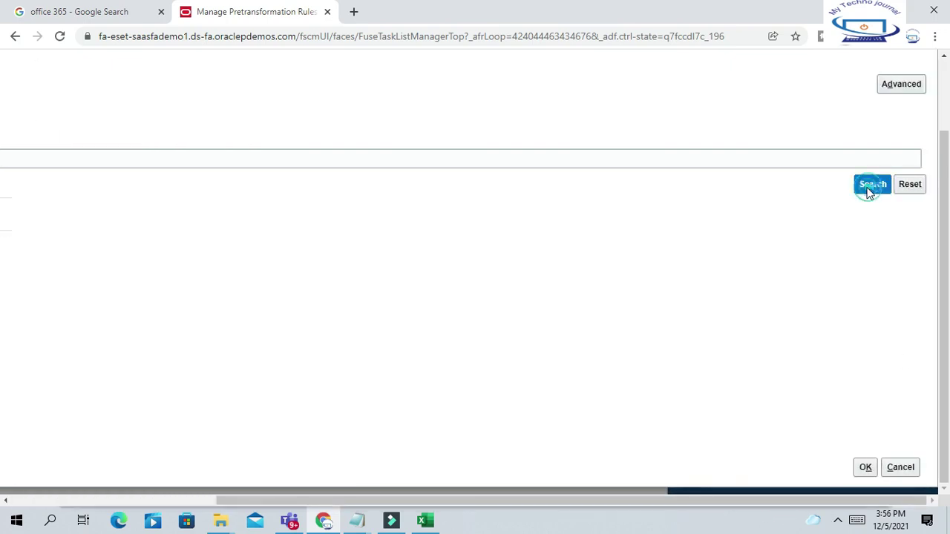
Step: Select US1 Business Unit from the search results and confirm the Business Unit condition
left_click(689, 492)
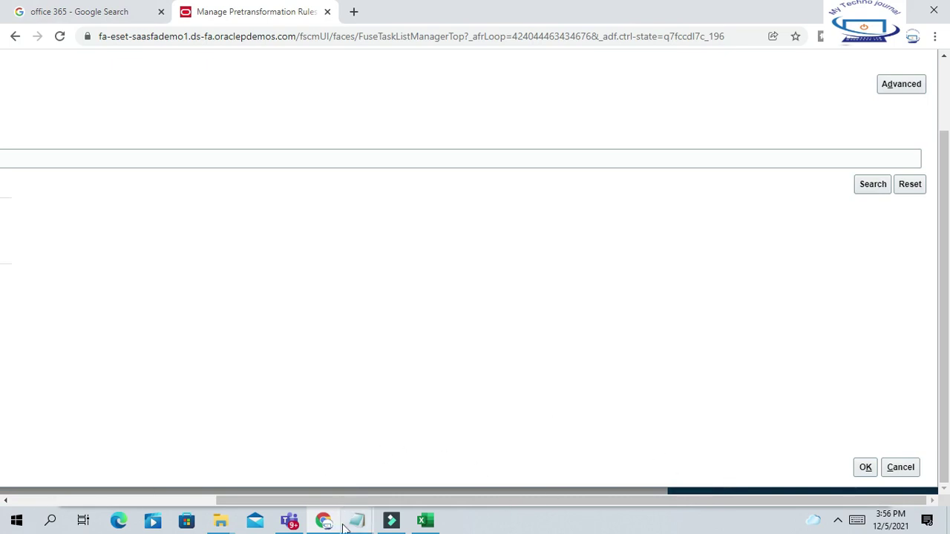
left_click_drag(314, 501, 1, 524)
left_click(53, 236)
left_click_drag(945, 154, 948, 256)
left_click_drag(715, 500, 877, 491)
left_click(865, 467)
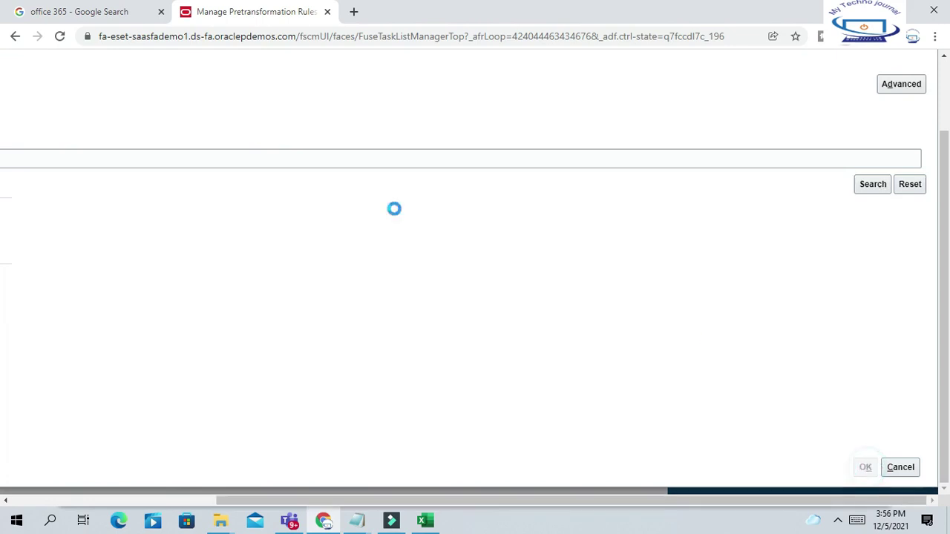
left_click(489, 352)
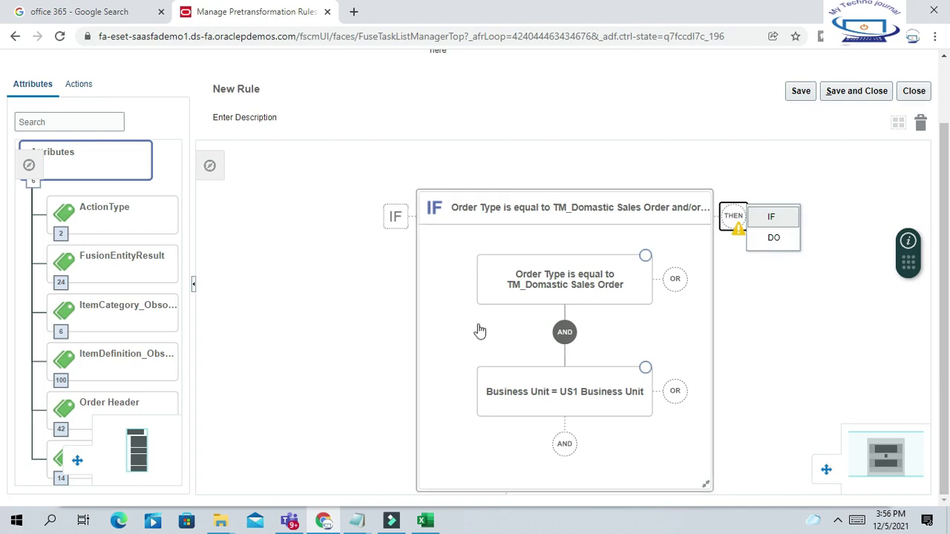
Step: Add a DO block to the rule's THEN branch with a set-value action on BillingTrxTypeId of the Order Fulfill Line
left_click(774, 239)
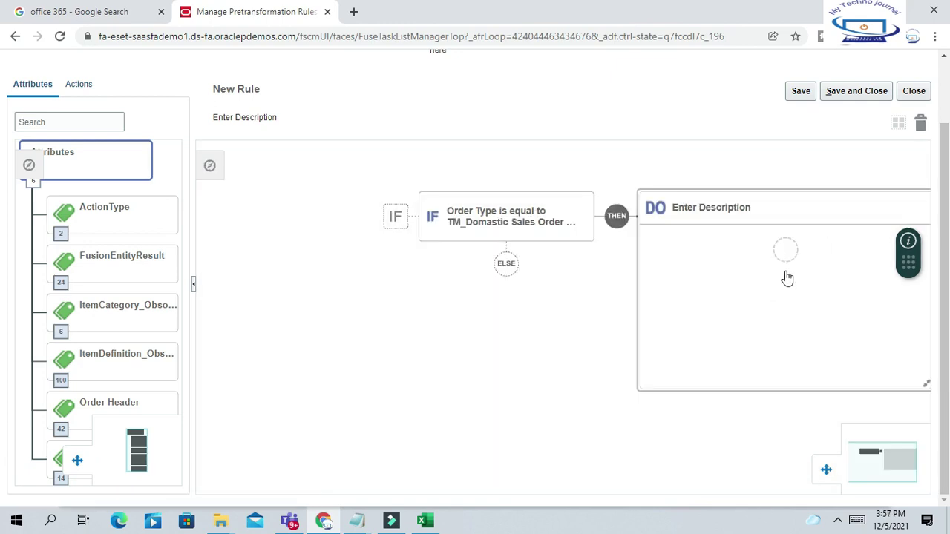
left_click(785, 251)
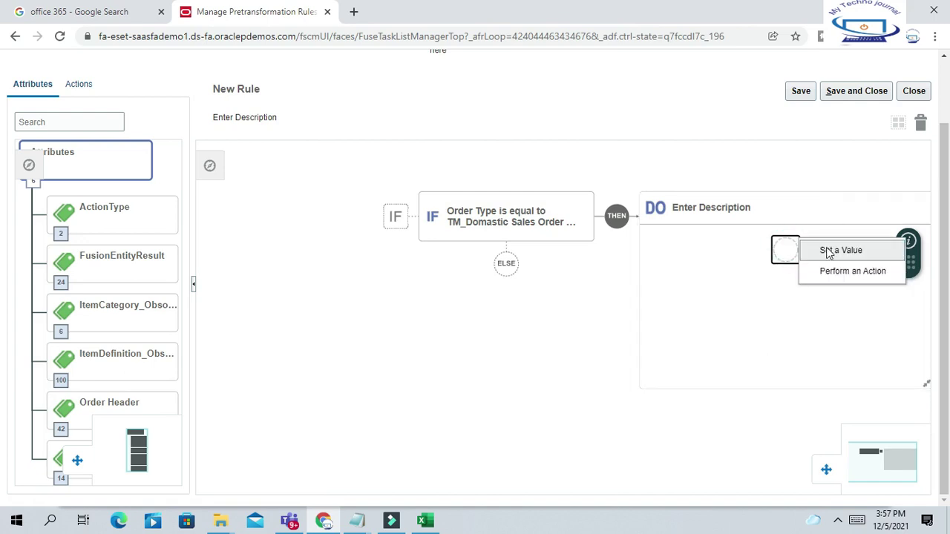
left_click(834, 253)
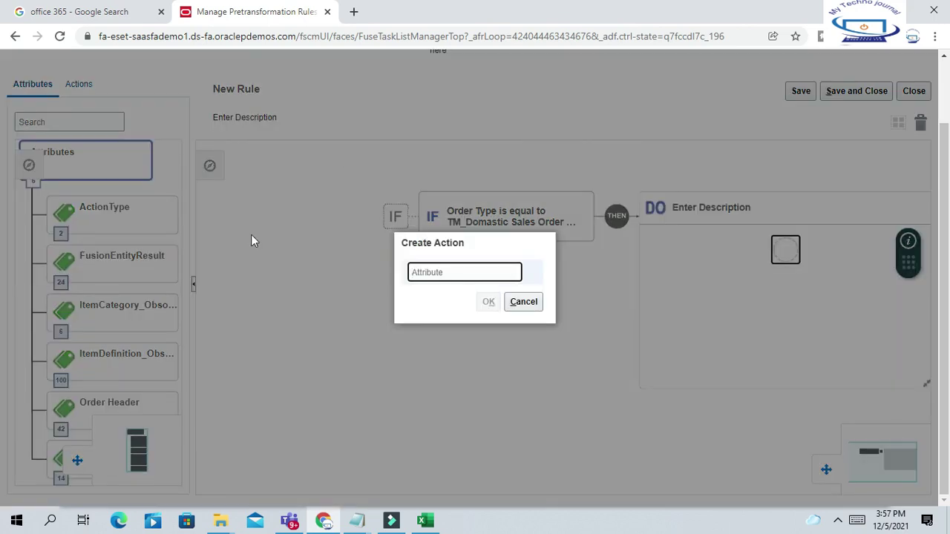
left_click(462, 275)
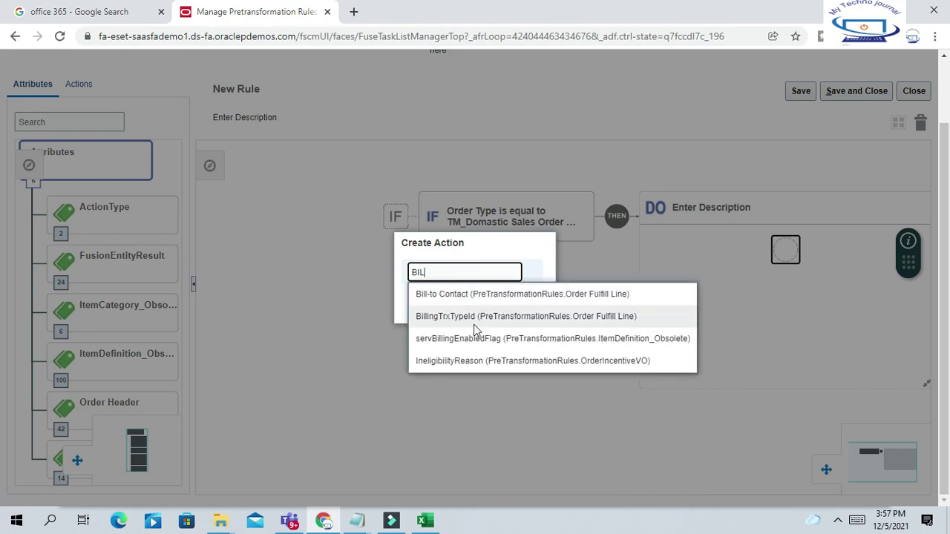
left_click(481, 319)
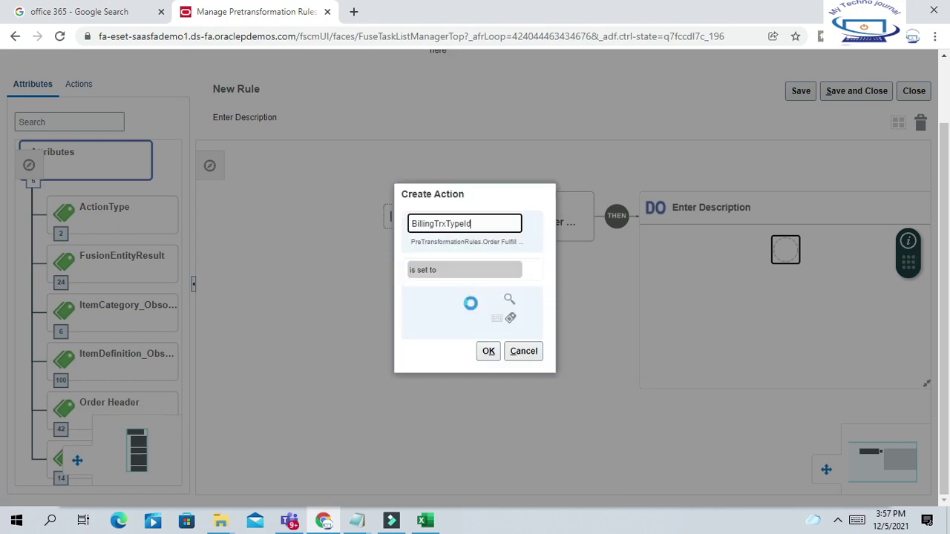
Step: Search the receivables transaction types for "Sri", set BillingTrxTypeId to Sri-Domestic-Sales:: All Business Units, and confirm the action
left_click(508, 301)
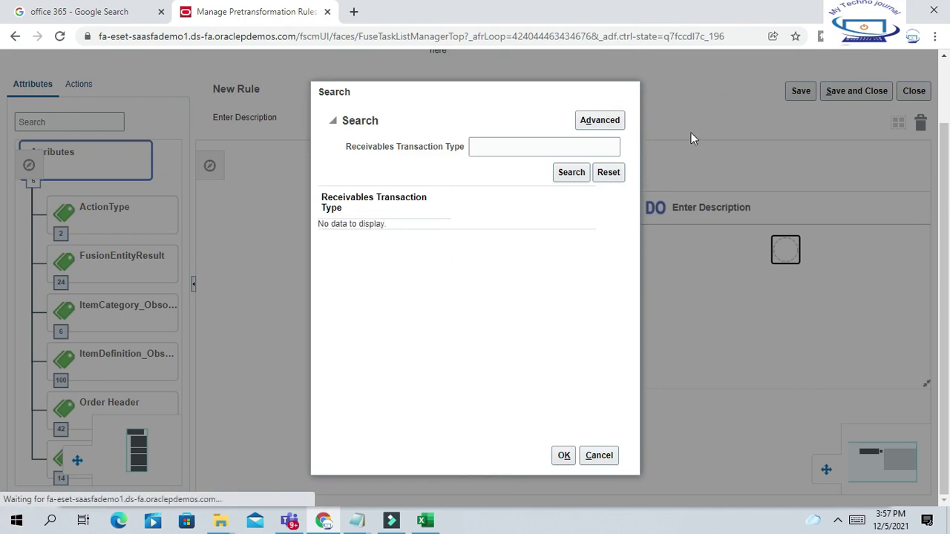
left_click(498, 150)
type("Sri")
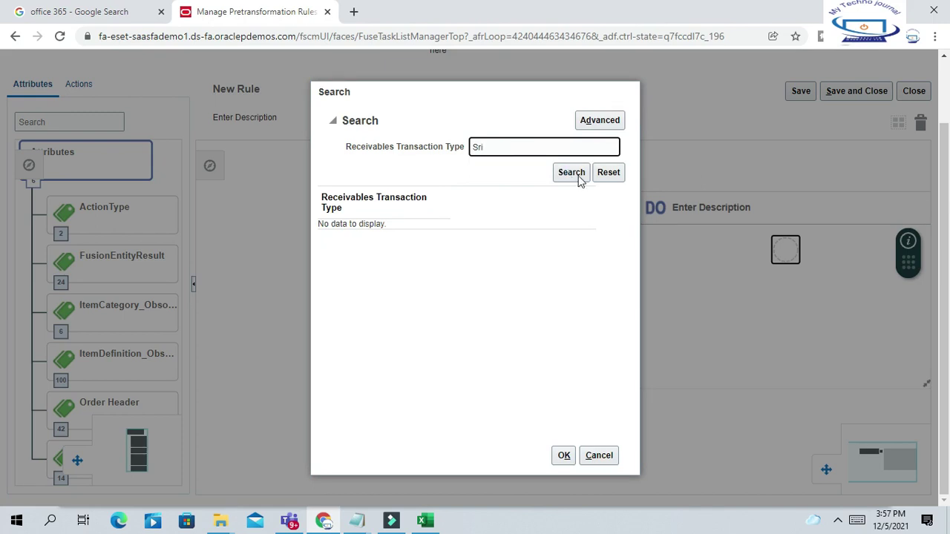
left_click(571, 173)
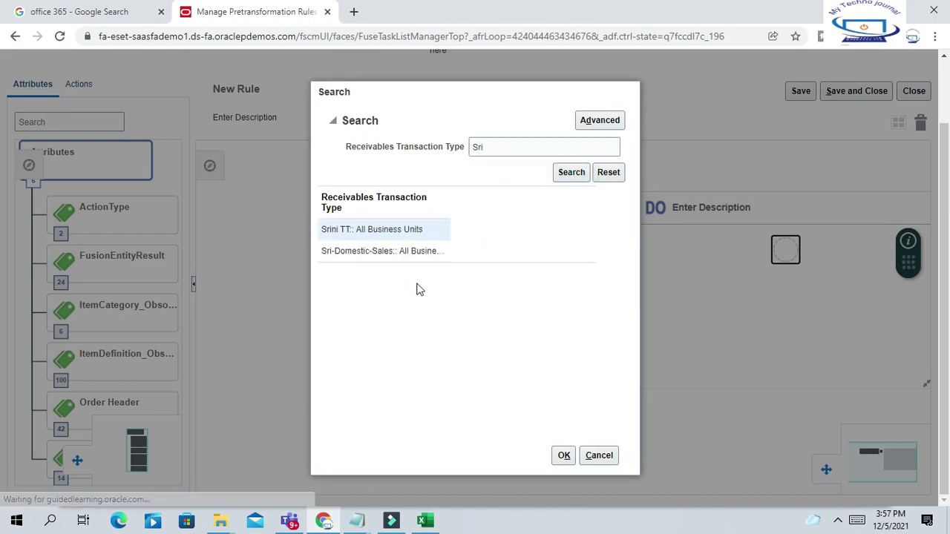
left_click(381, 253)
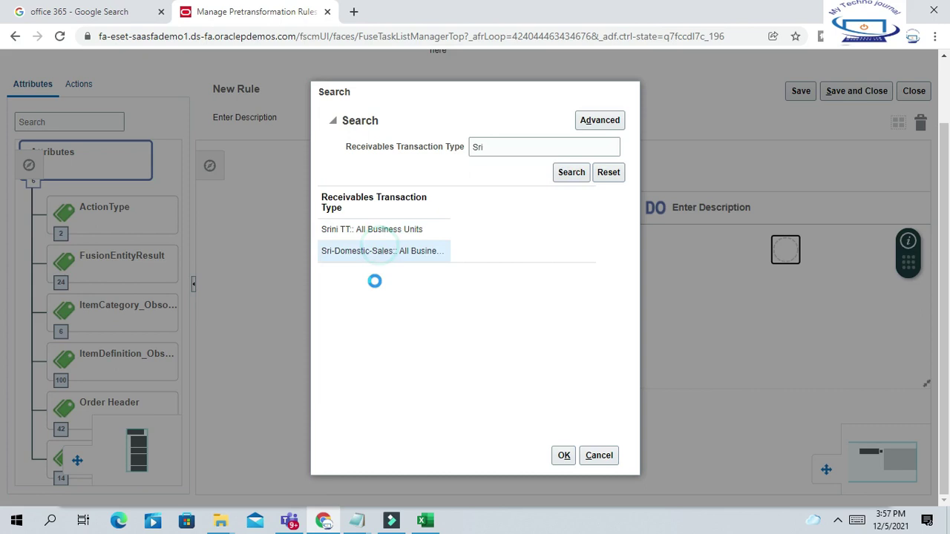
left_click(561, 458)
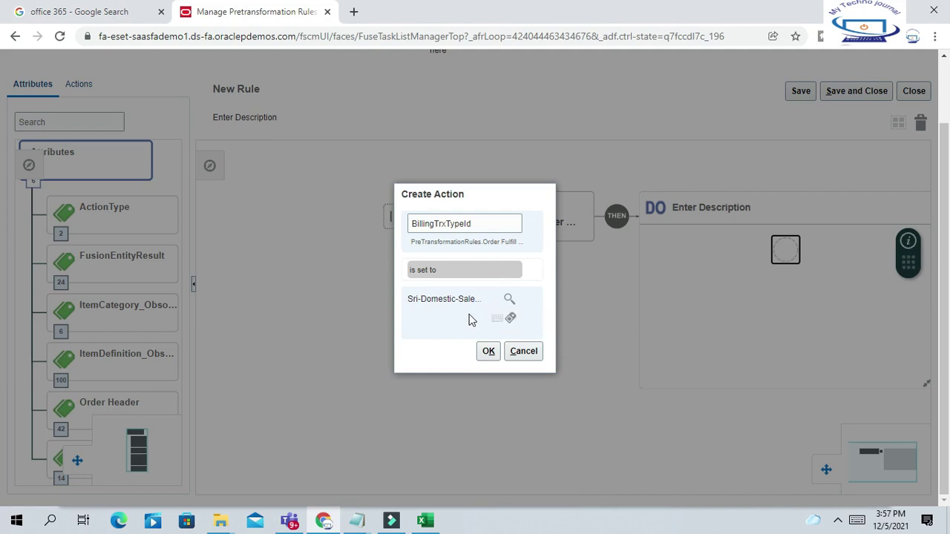
left_click(472, 299)
left_click(489, 351)
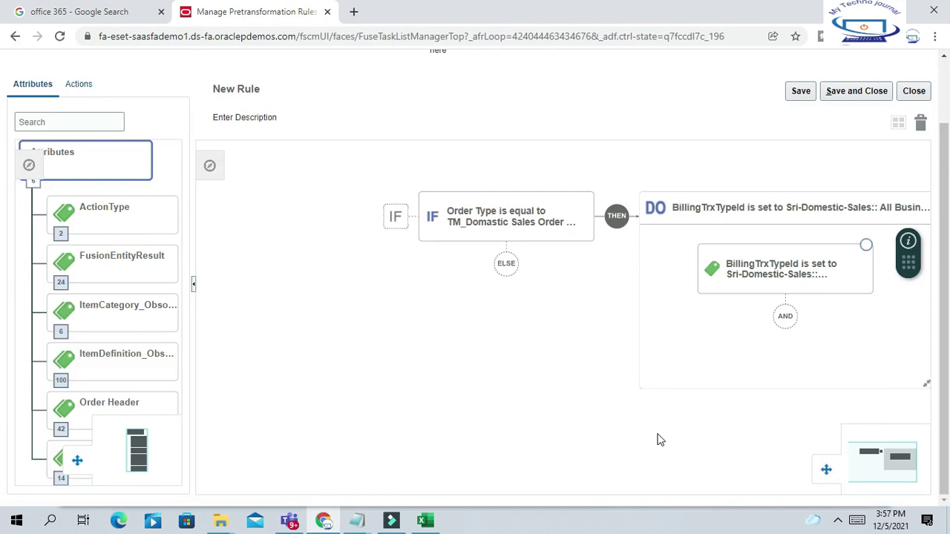
Step: Review the finished rule's IF condition, its DO action and the list of available attributes
scroll(944, 364, "up", 1)
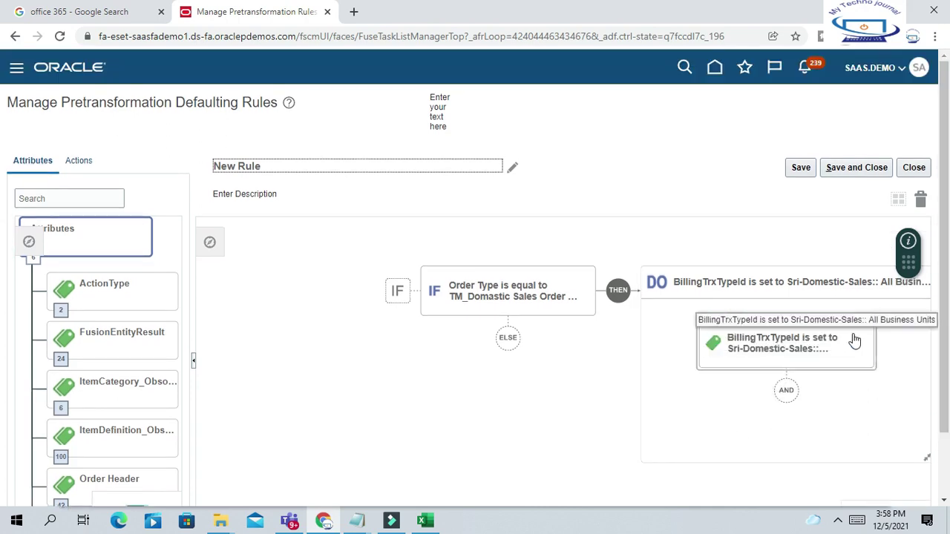
scroll(3, 124, "down", 1)
scroll(3, 123, "up", 1)
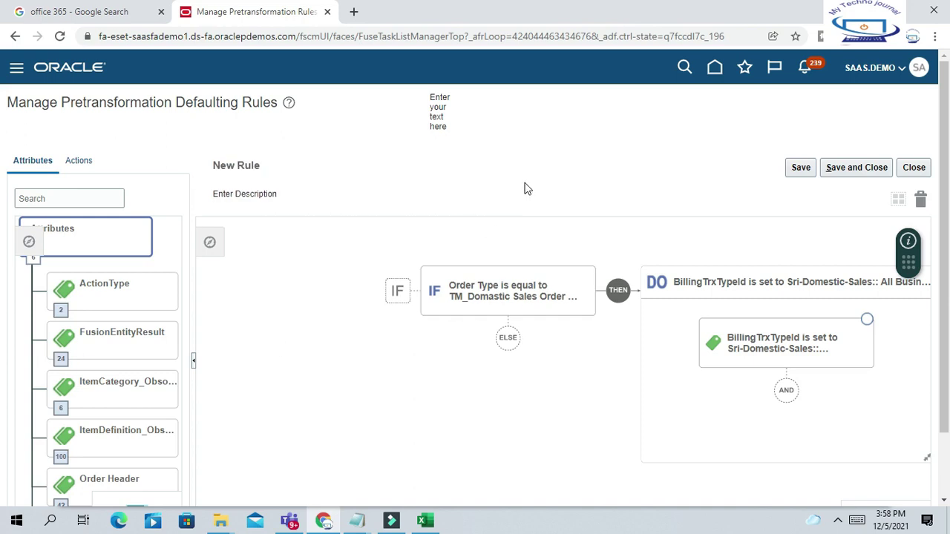
scroll(140, 268, "down", 2)
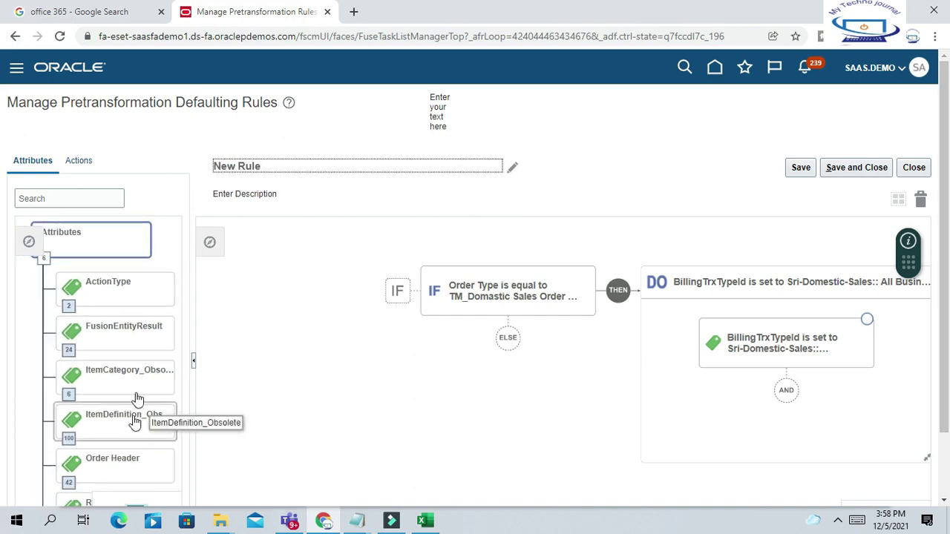
scroll(138, 382, "up", 1)
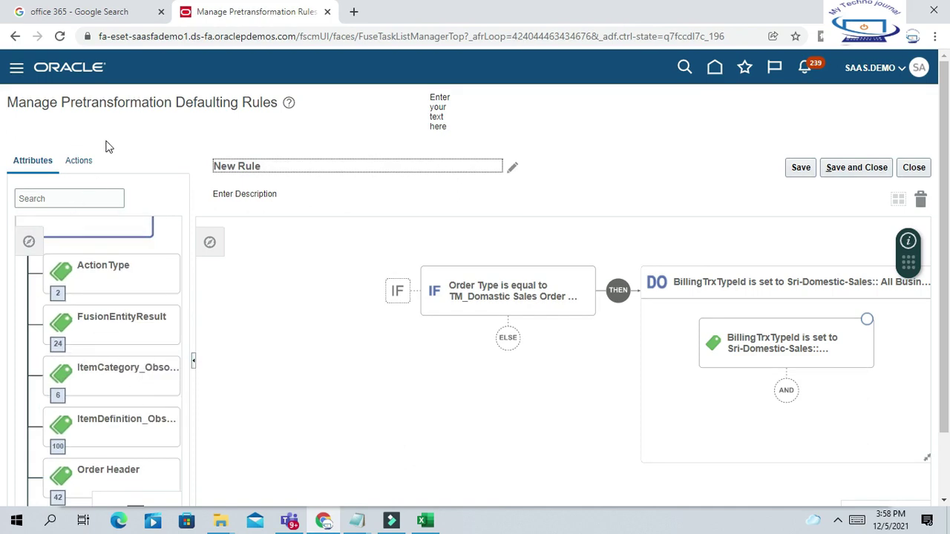
left_click_drag(944, 172, 946, 132)
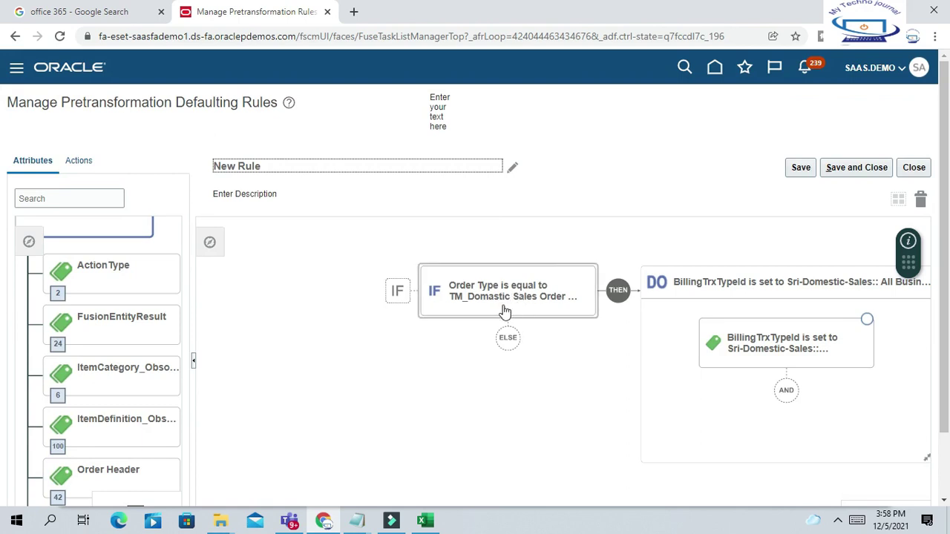
key("Tab")
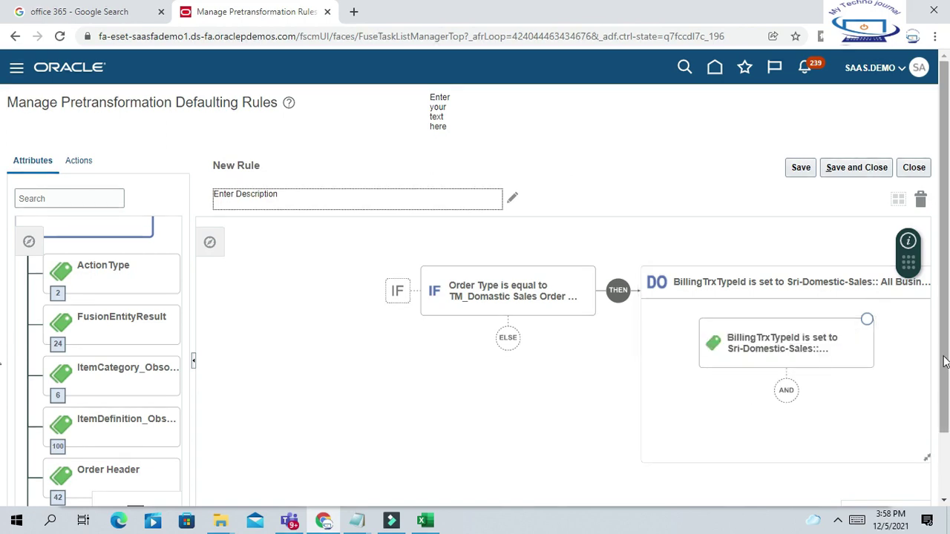
scroll(946, 364, "down", 1)
scroll(946, 363, "up", 1)
key("shift+Tab")
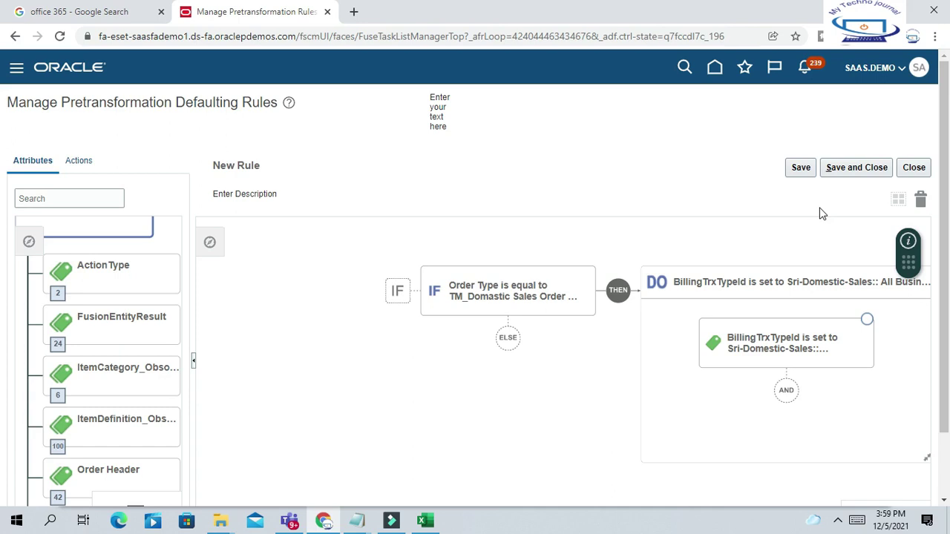
Step: Save and close the new rule, and close the Manage Pretransformation Defaulting Rules page
left_click(863, 173)
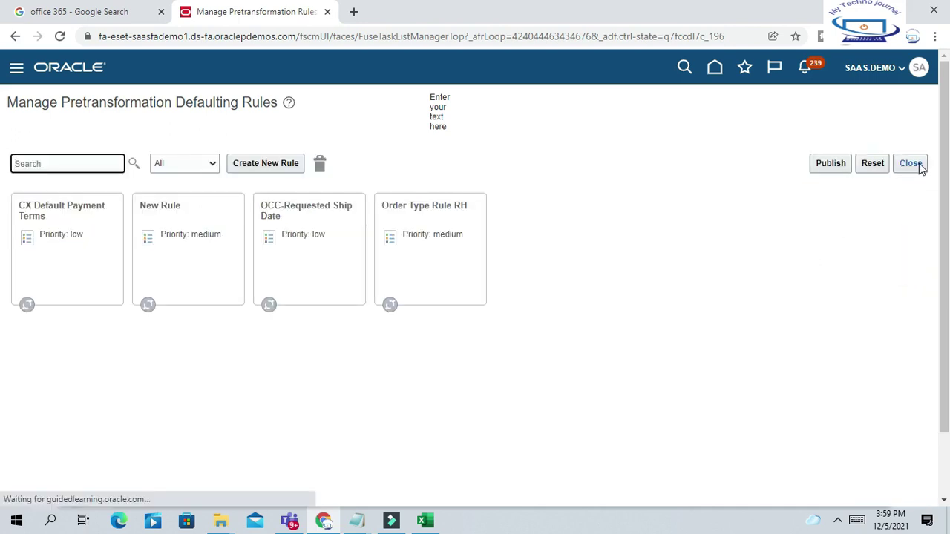
left_click(918, 168)
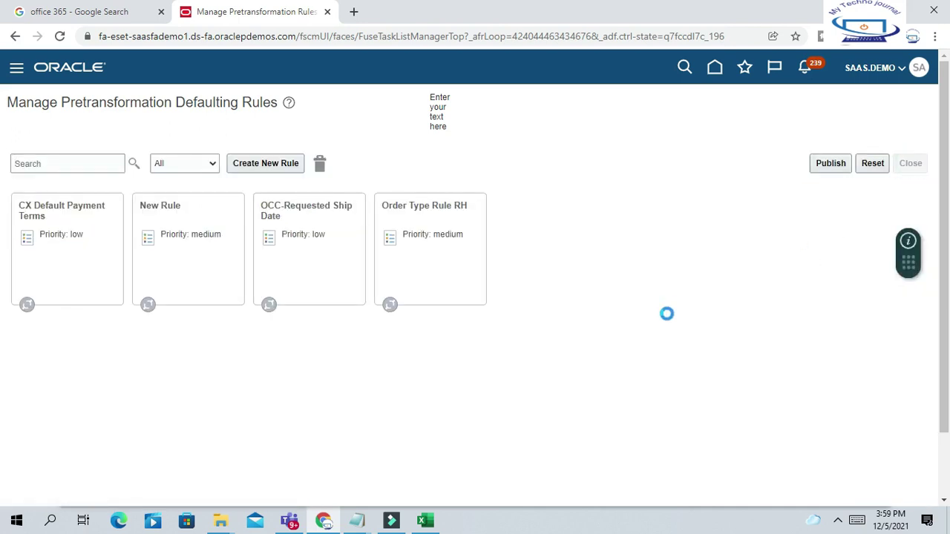